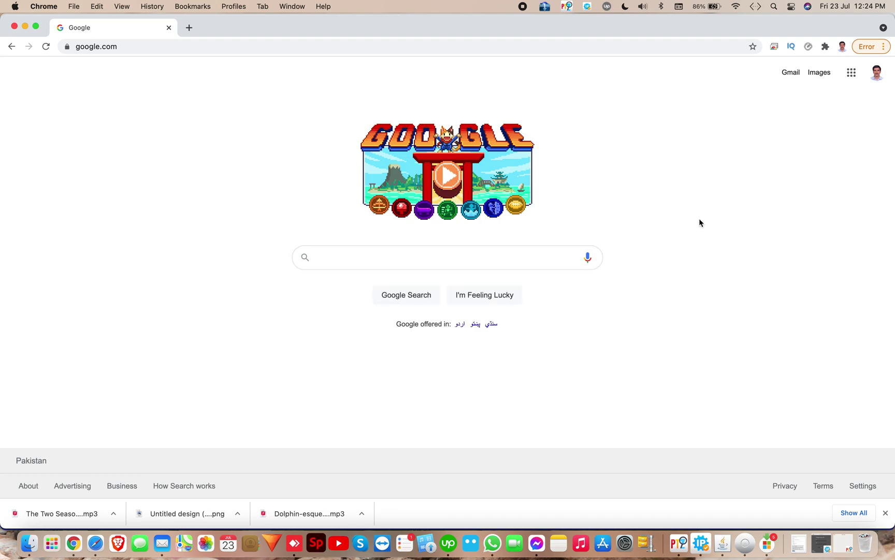
- Search Google for 'unifi controller setup for mac'
click(528, 255)
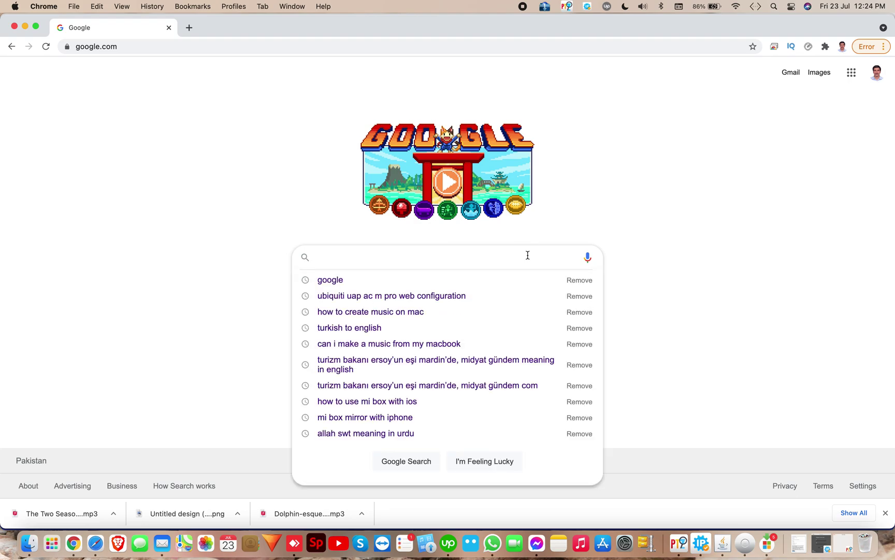
text(unigi)
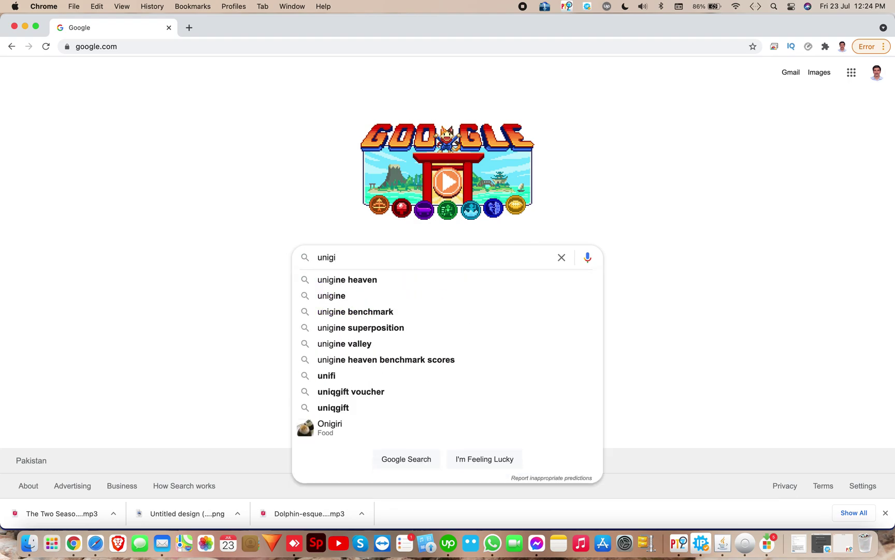
key(BackSpace)
key(BackSpace)
text(fi)
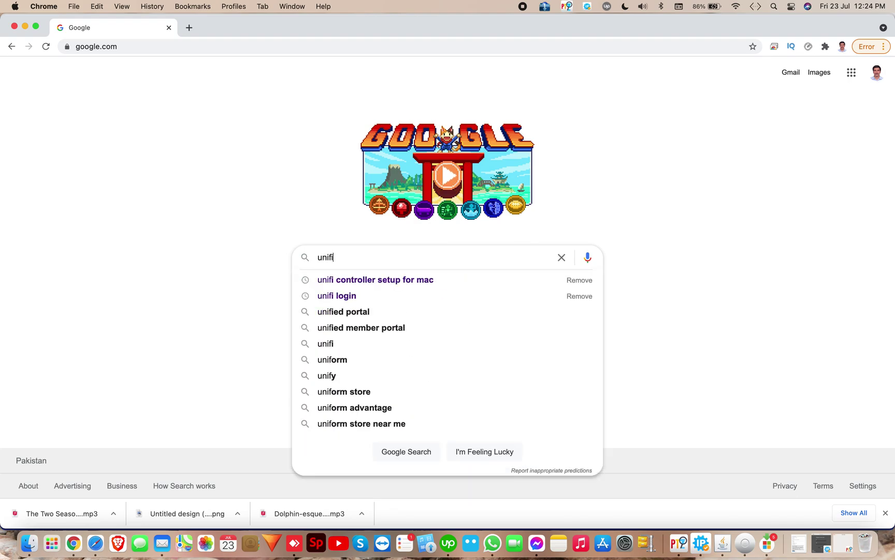
click(459, 280)
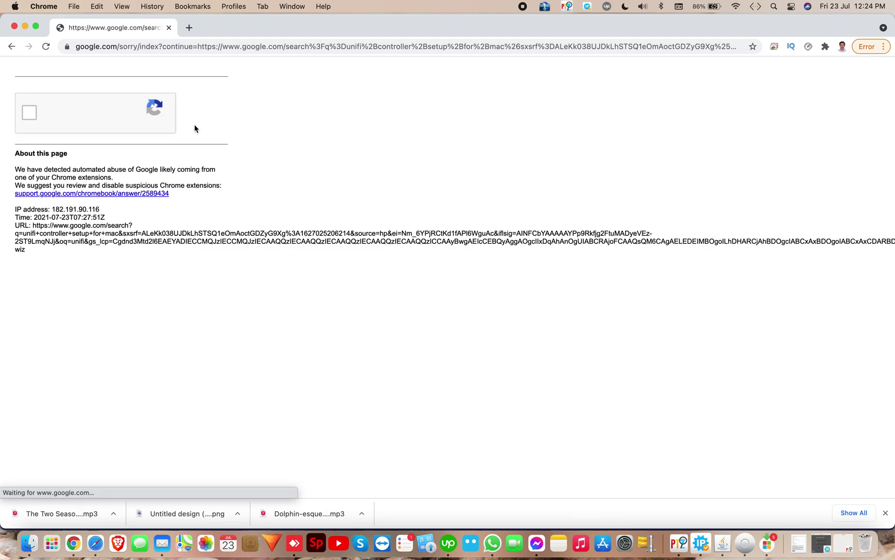
- Pass the reCAPTCHA and open the 'UniFi - Set up UniFi Network' help article
click(33, 114)
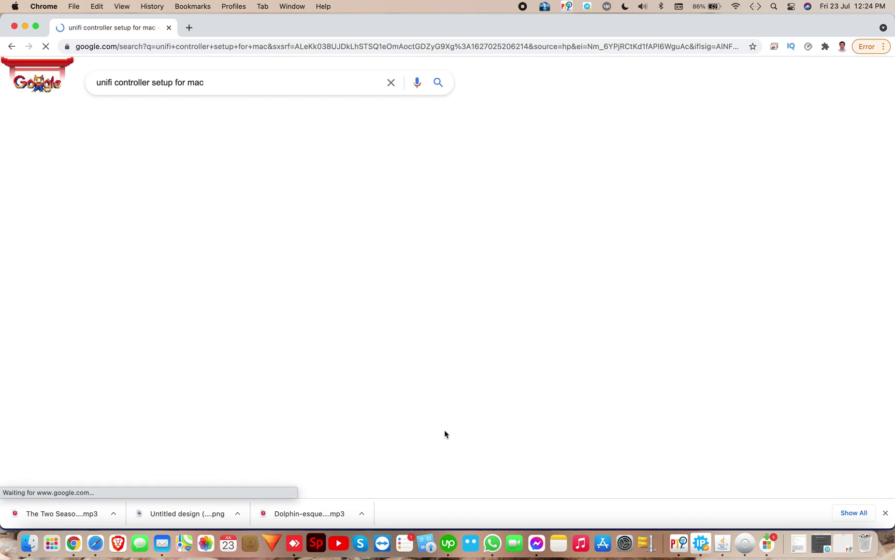
scroll(386, 338, down, 5)
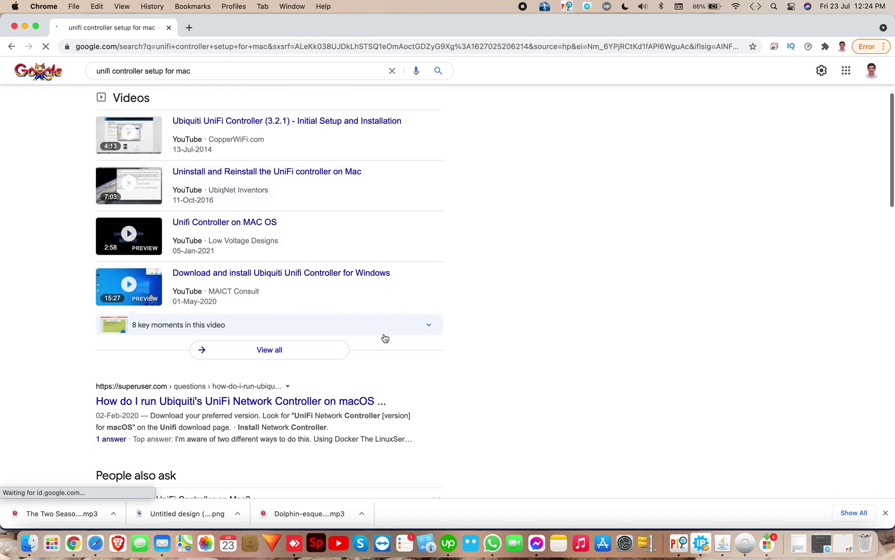
scroll(370, 298, up, 5)
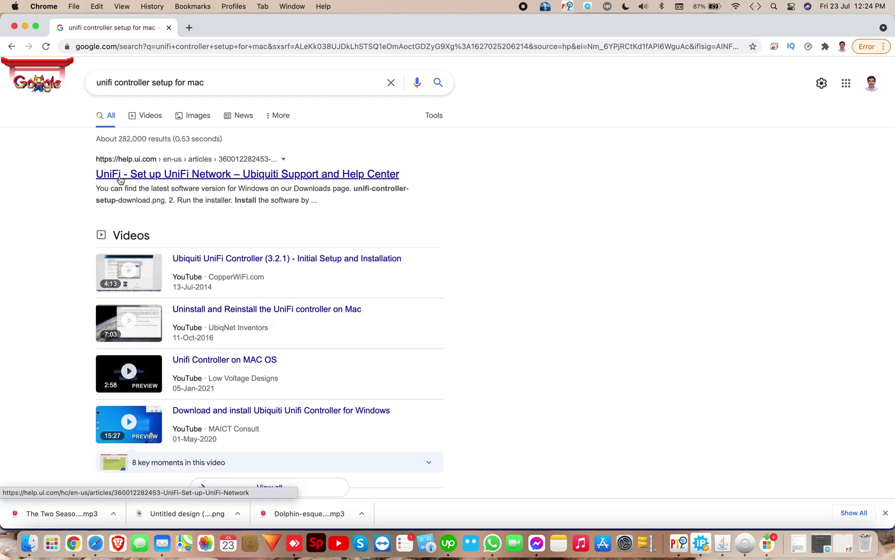
scroll(240, 200, down, 8)
scroll(238, 202, up, 2)
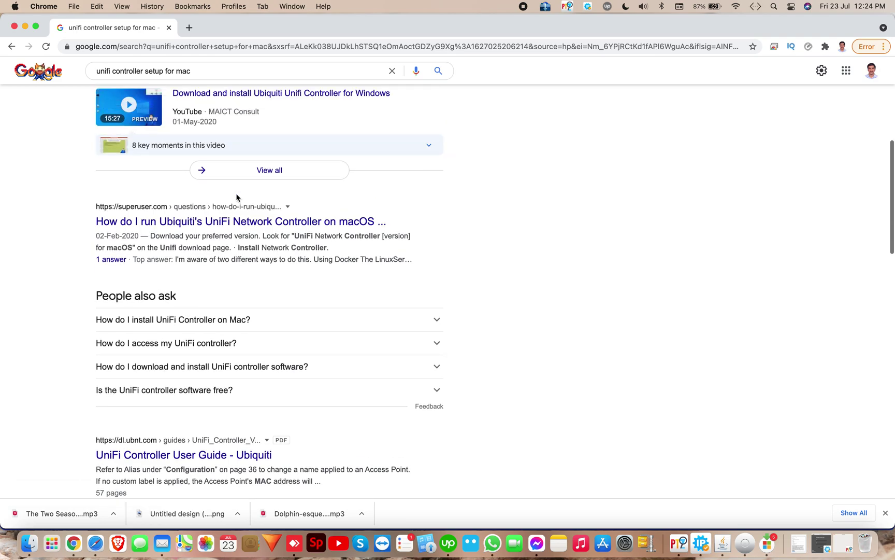
scroll(313, 264, down, 3)
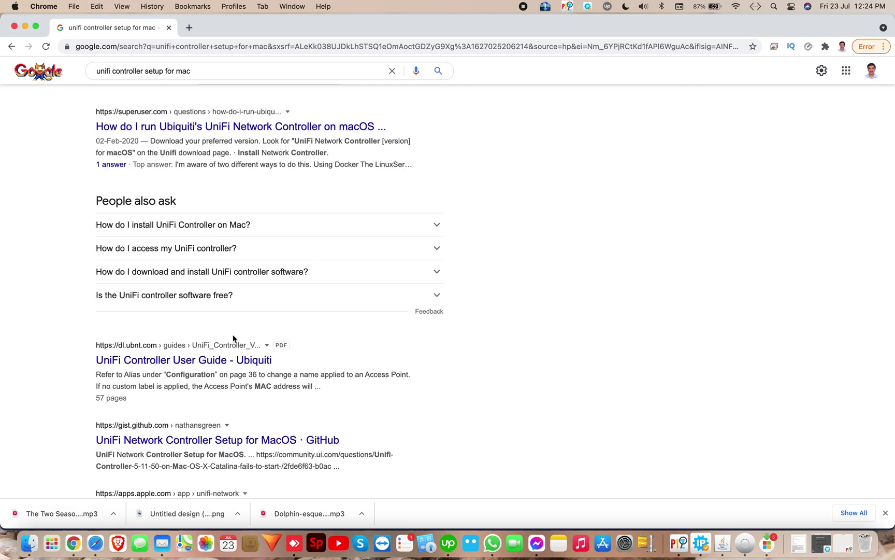
scroll(216, 365, down, 2)
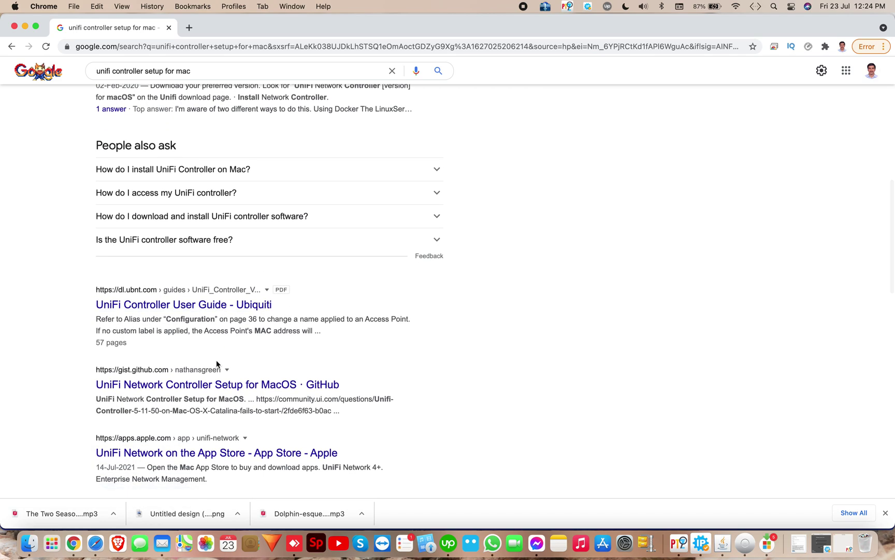
scroll(226, 226, up, 10)
click(206, 176)
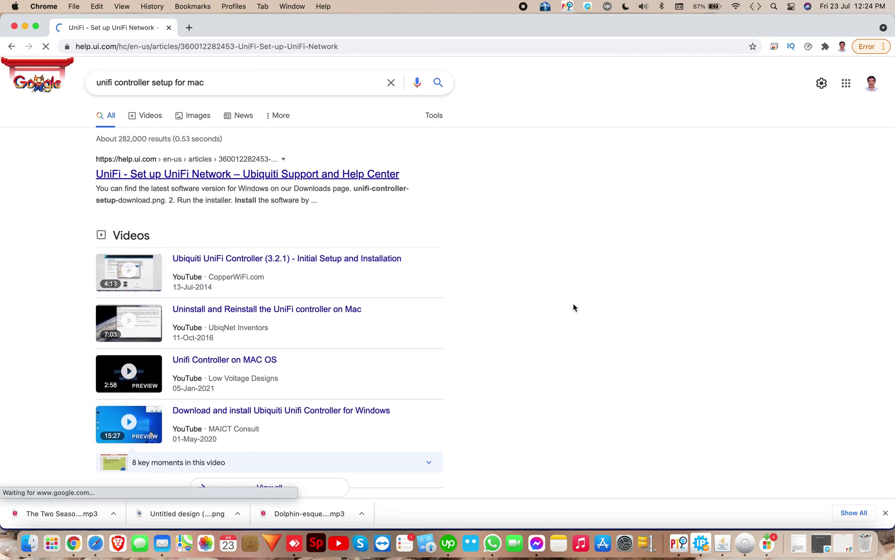
- Show the macOS instructions under 'Host the UniFi Network application yourself' and scroll to the Downloads link
scroll(574, 305, down, 3)
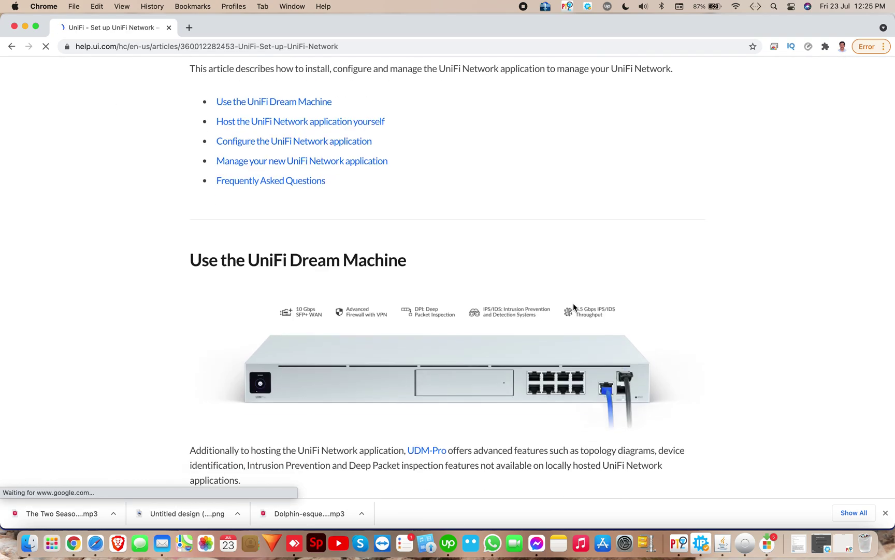
scroll(574, 307, down, 10)
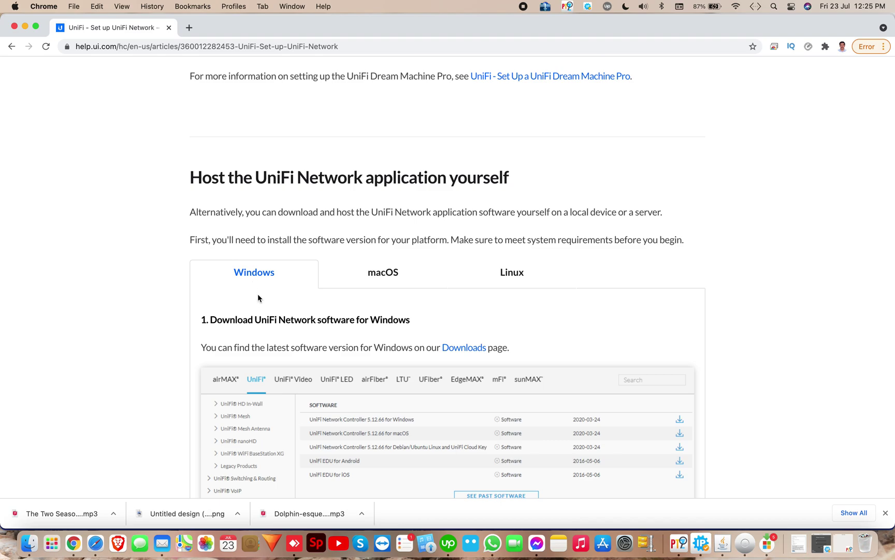
click(391, 274)
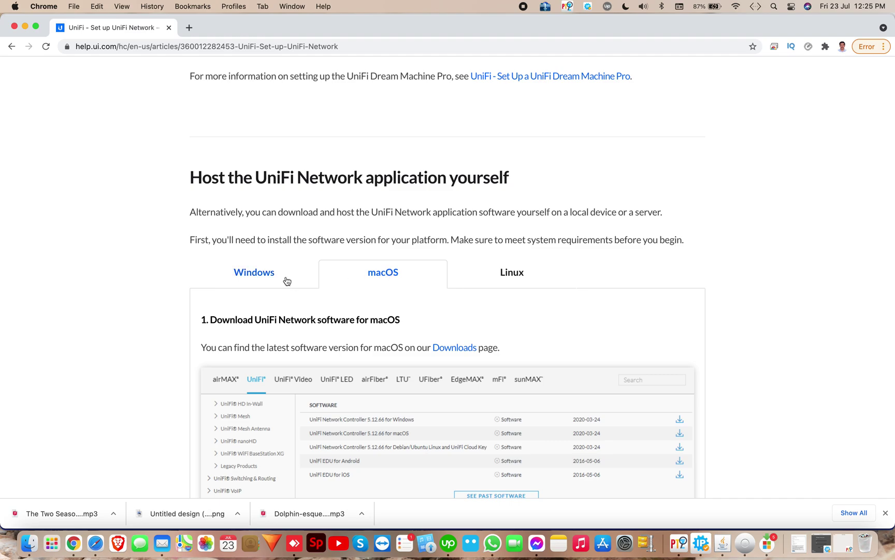
click(266, 276)
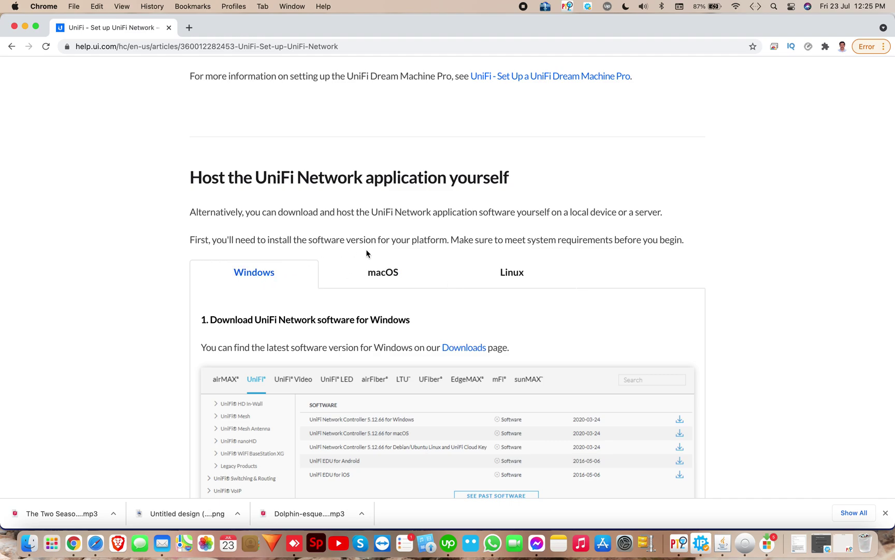
click(382, 269)
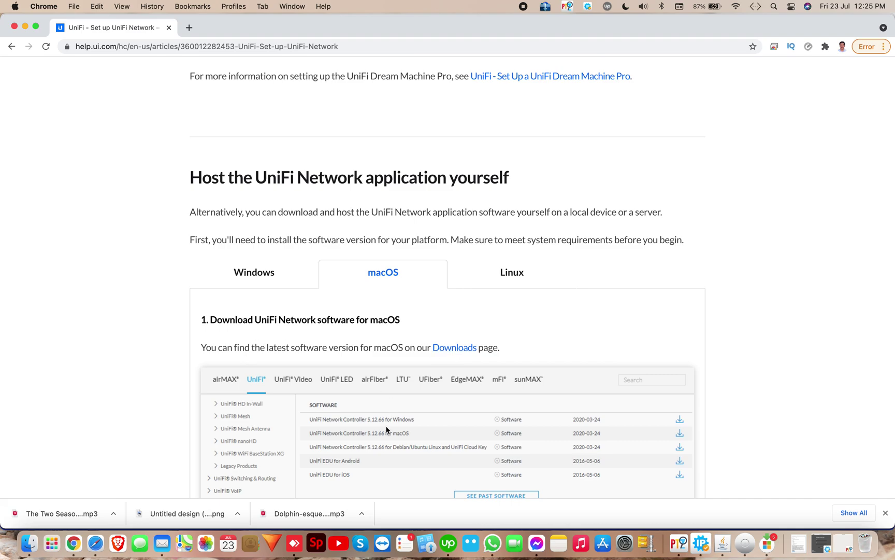
scroll(388, 430, down, 4)
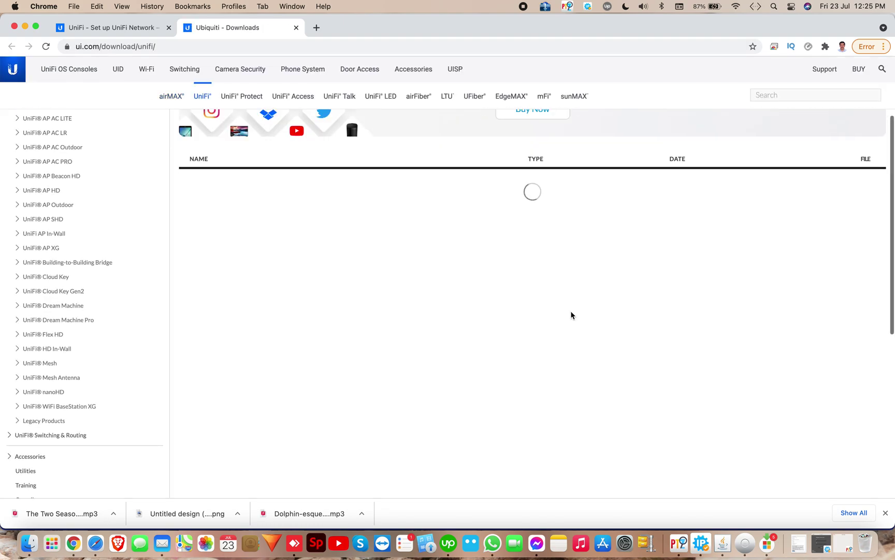
- Download UniFi.pkg for UniFi Network Application 6.2.26 on macOS, accepting the licence agreement
scroll(570, 313, down, 2)
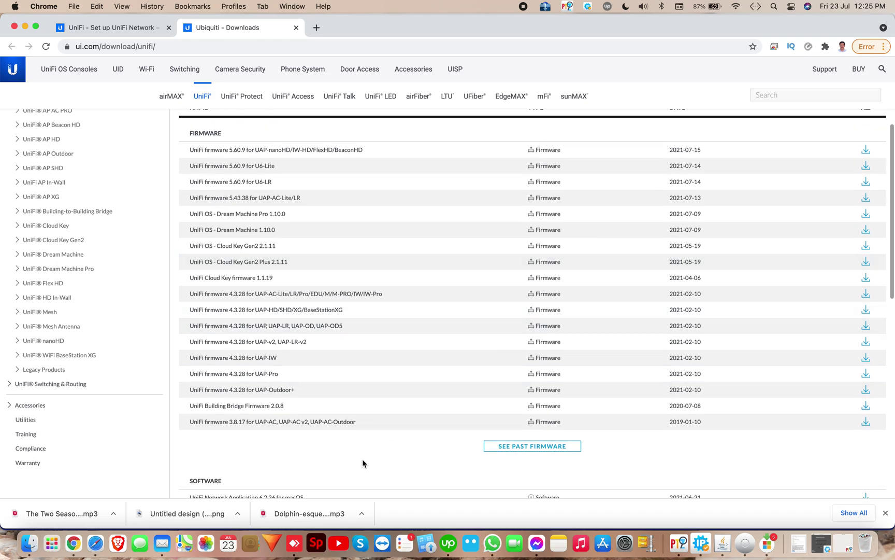
scroll(362, 462, down, 6)
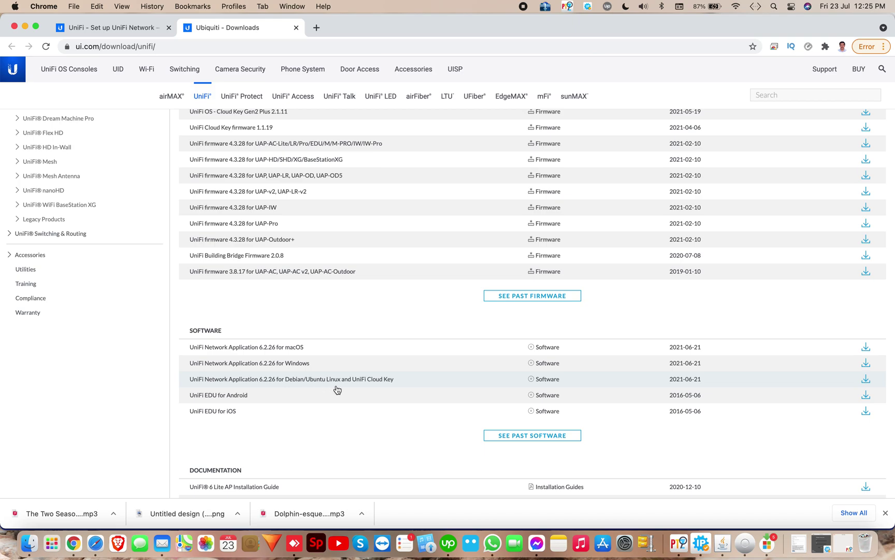
scroll(383, 440, down, 3)
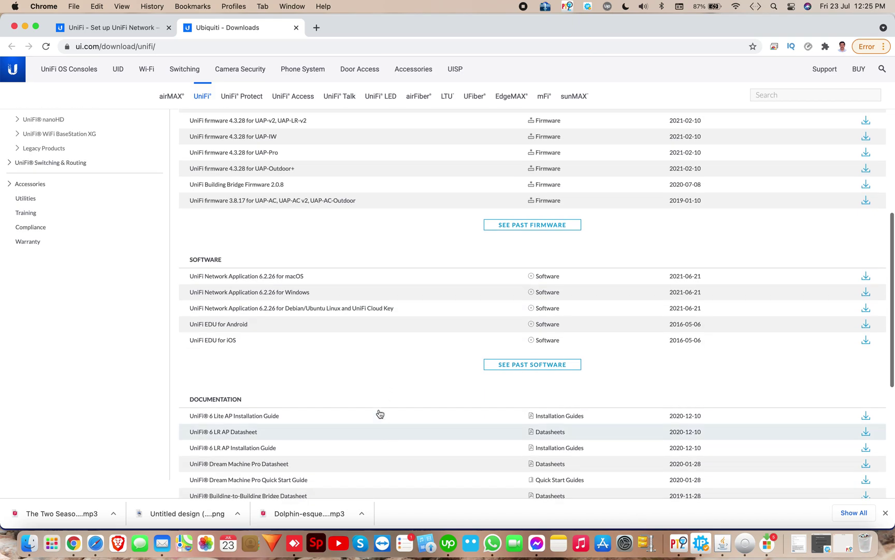
click(299, 277)
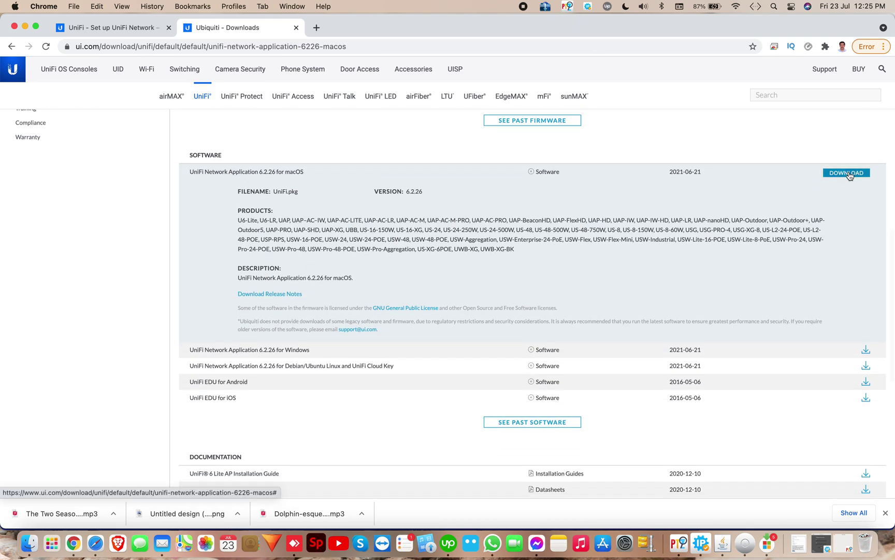
click(848, 174)
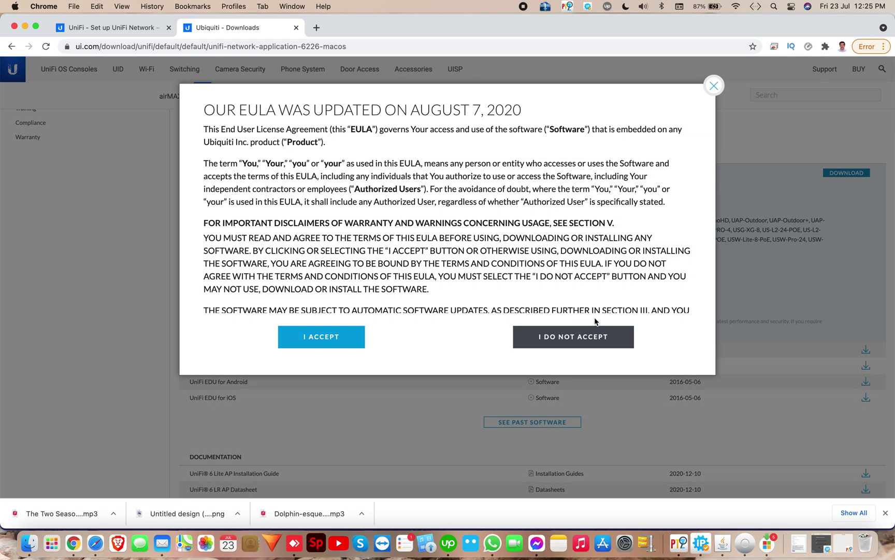
click(320, 339)
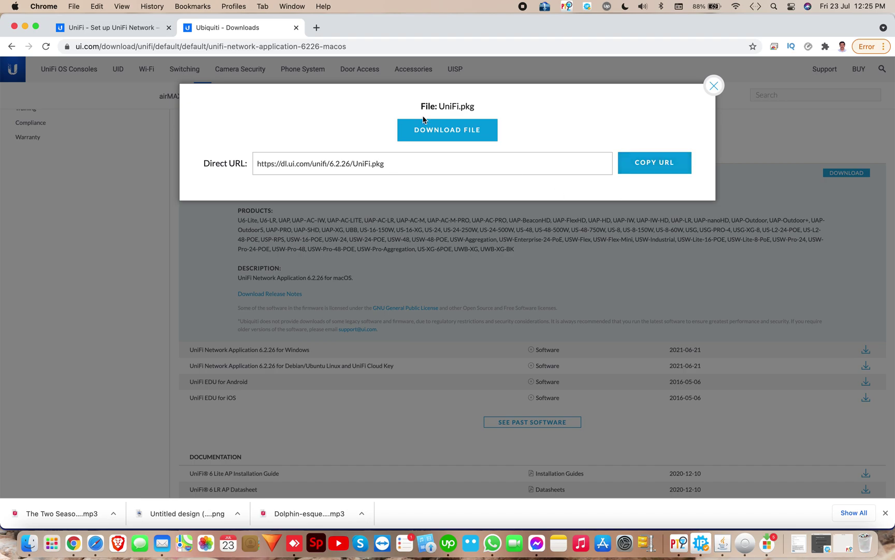
click(437, 138)
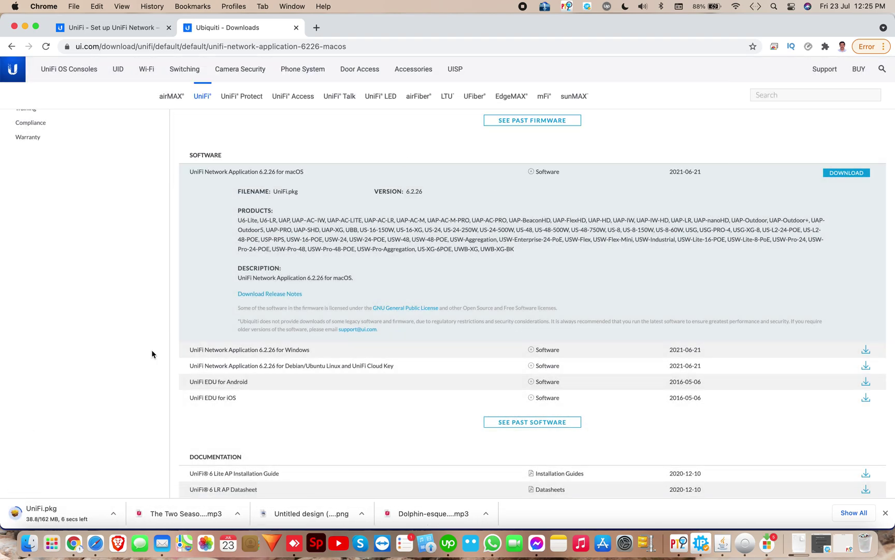
- Try opening UniFi.pkg from Finder's Downloads, close Finder, and move the Gatekeeper warning aside
click(113, 513)
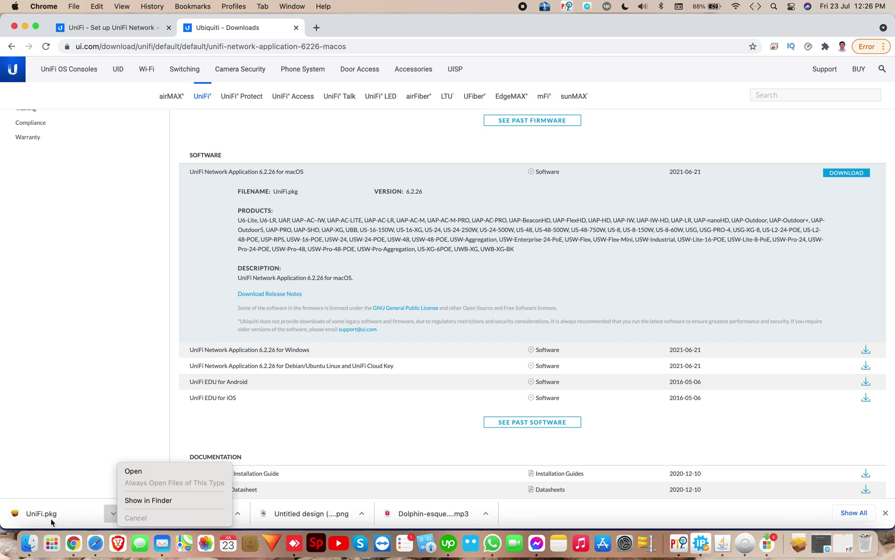
click(131, 501)
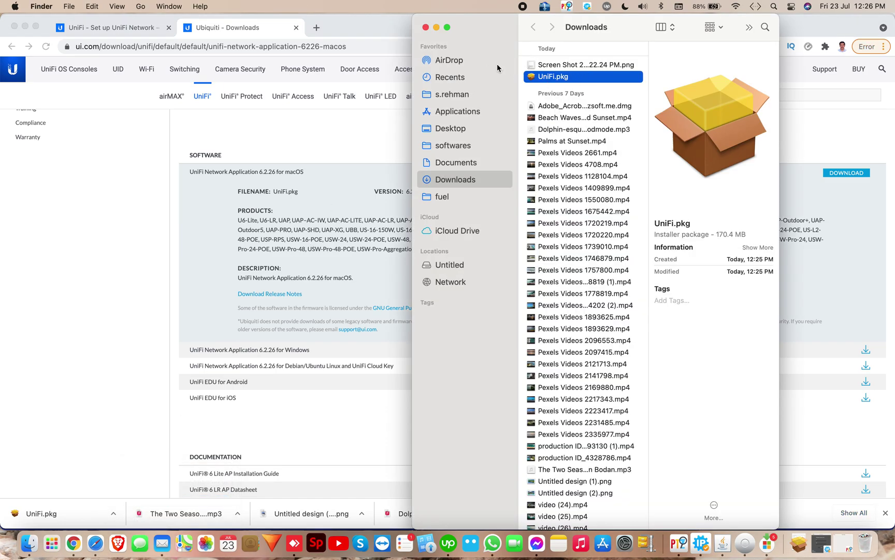
double_click(562, 77)
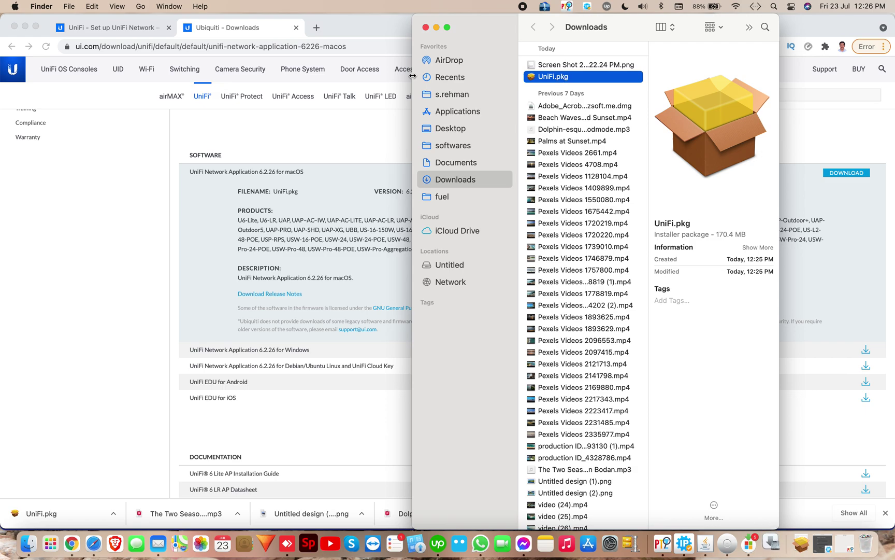
click(425, 27)
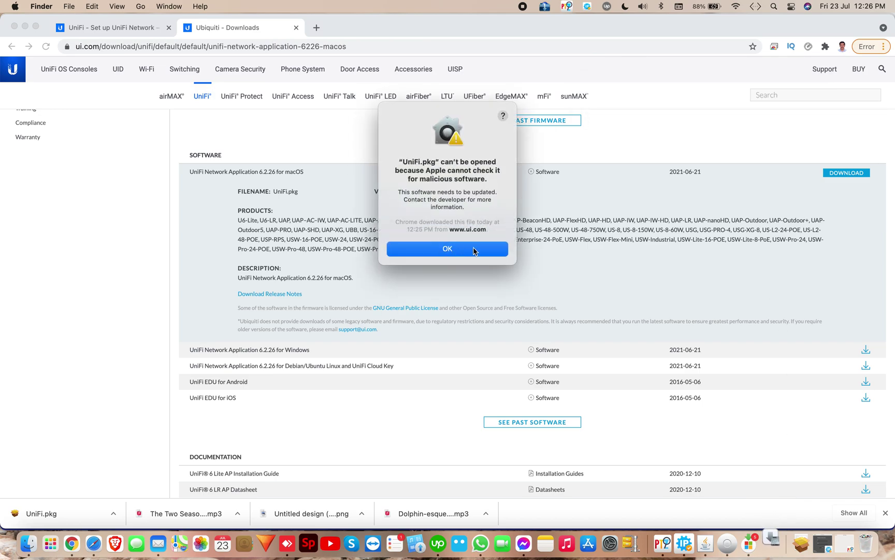
drag(464, 112, 554, 88)
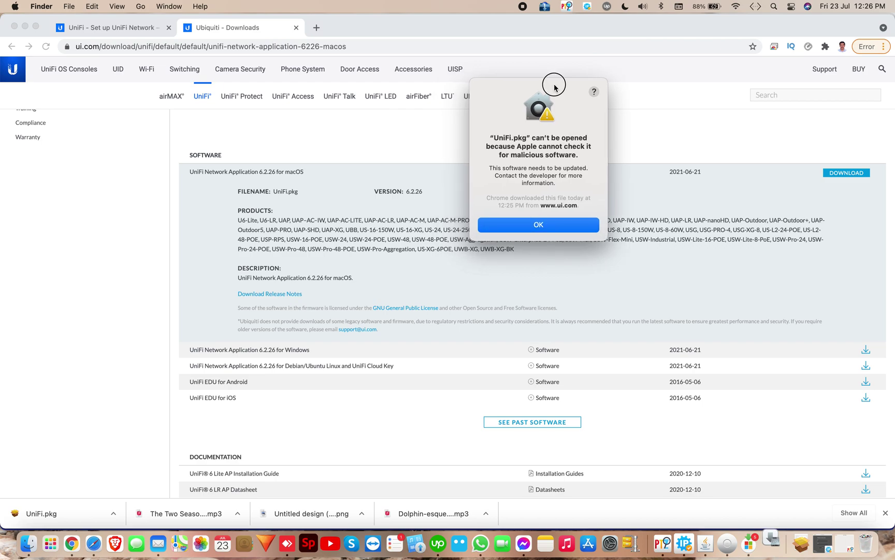
click(610, 544)
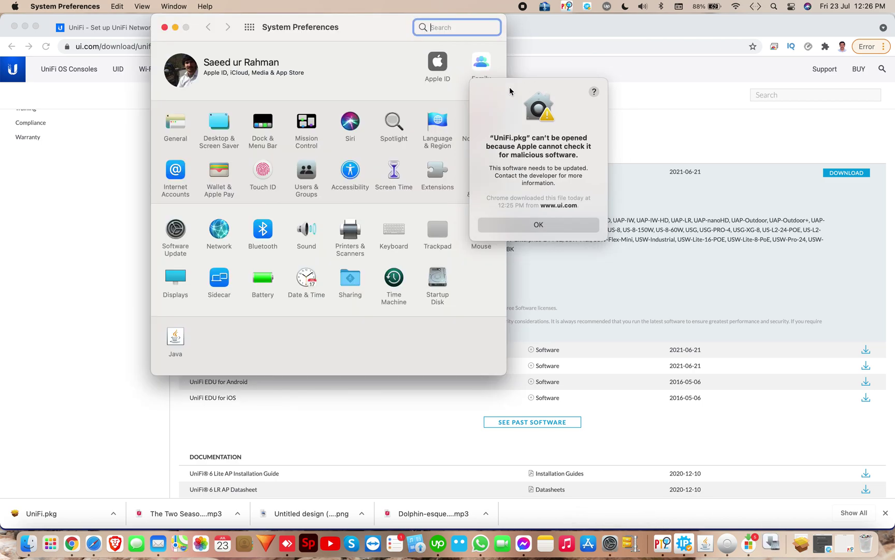
- Open Security & Privacy, unlock it for changes, and dismiss the can't-be-opened warning
drag(512, 92, 597, 59)
click(480, 179)
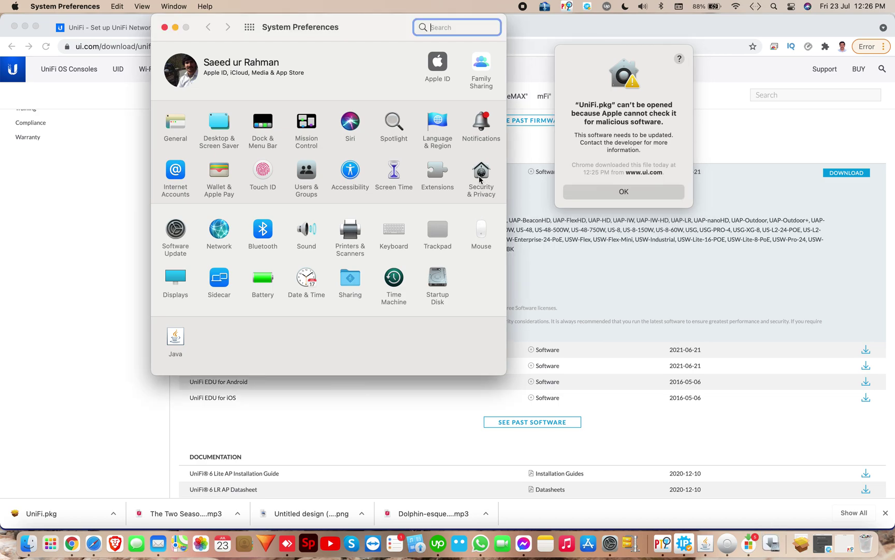
click(480, 179)
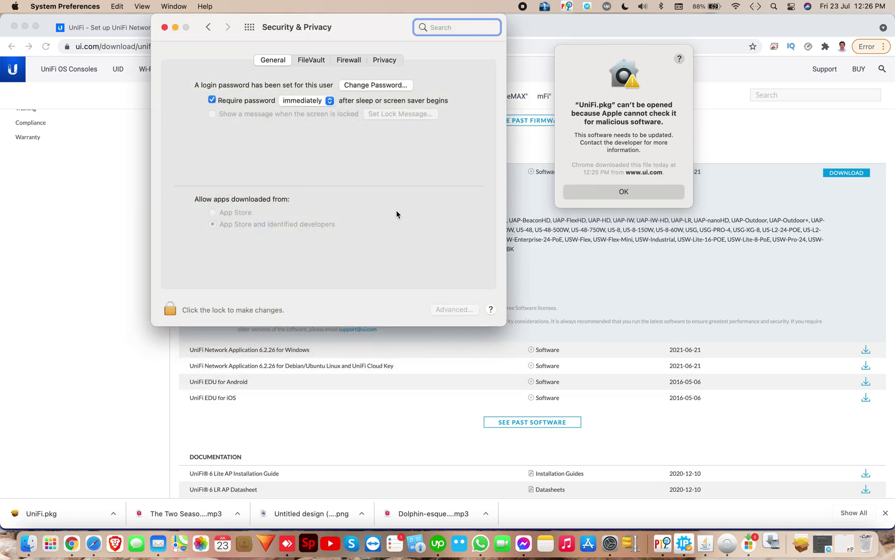
click(170, 308)
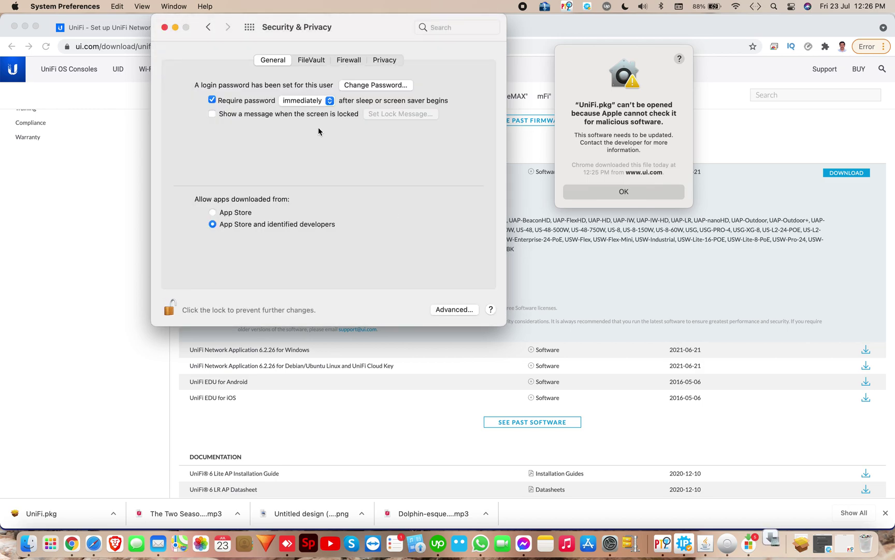
click(311, 59)
click(360, 60)
click(390, 60)
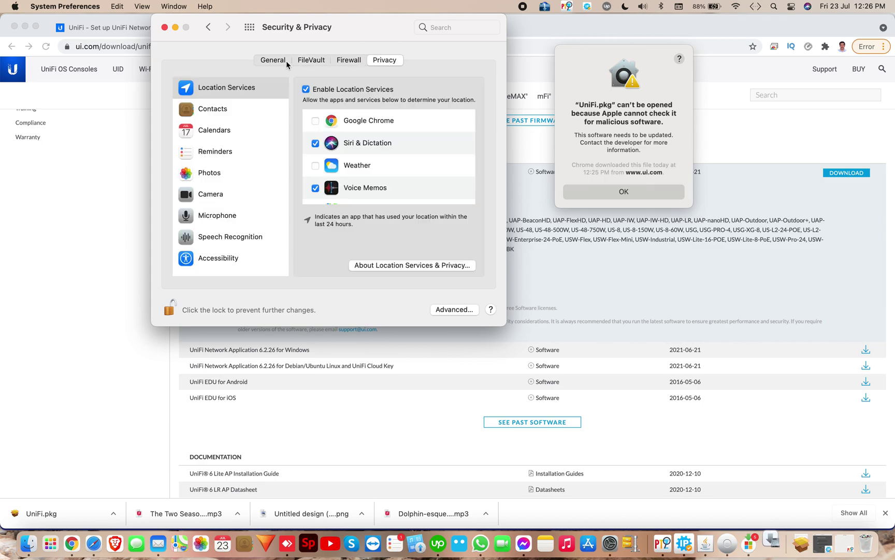
click(273, 60)
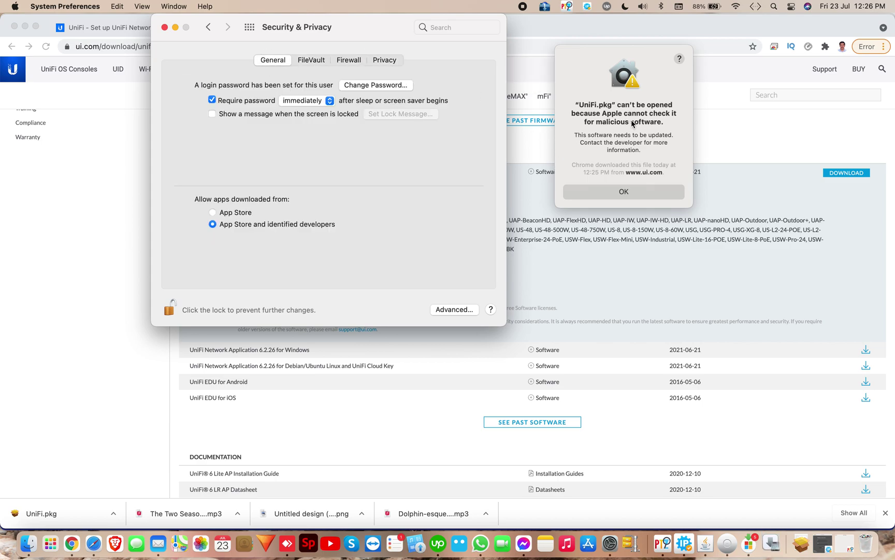
click(624, 191)
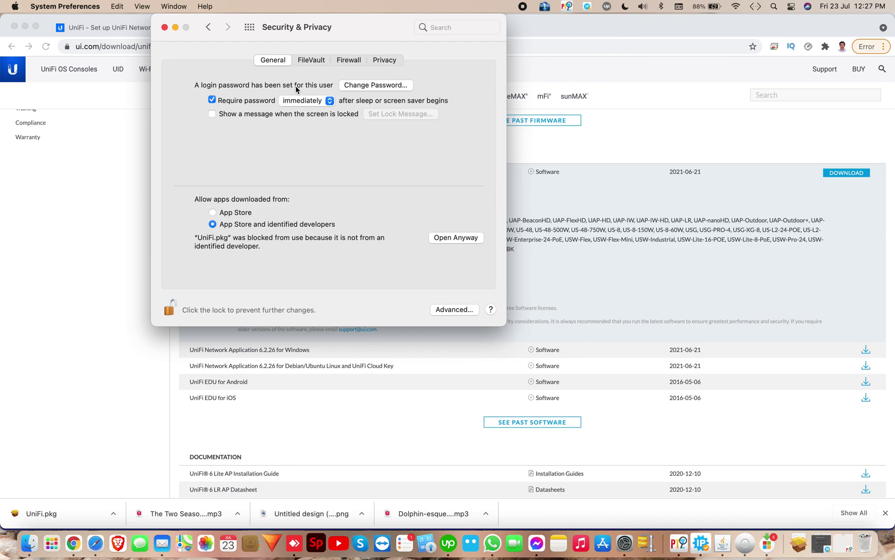
- Allow the blocked UniFi.pkg with Open Anyway and confirm opening it
click(247, 26)
click(476, 174)
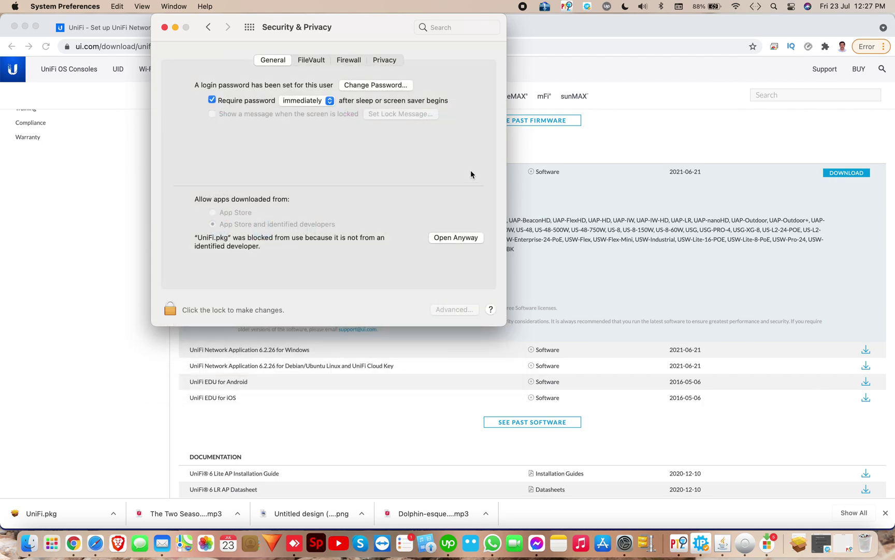
click(451, 238)
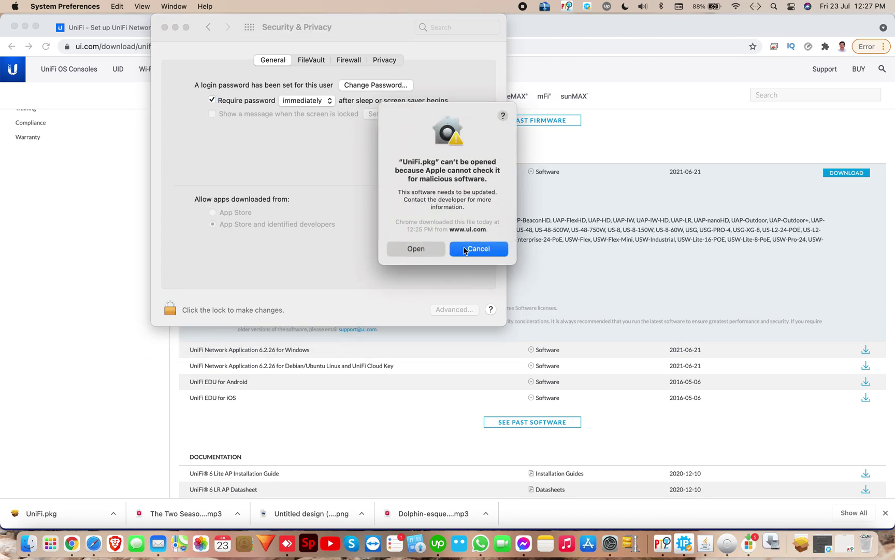
click(416, 248)
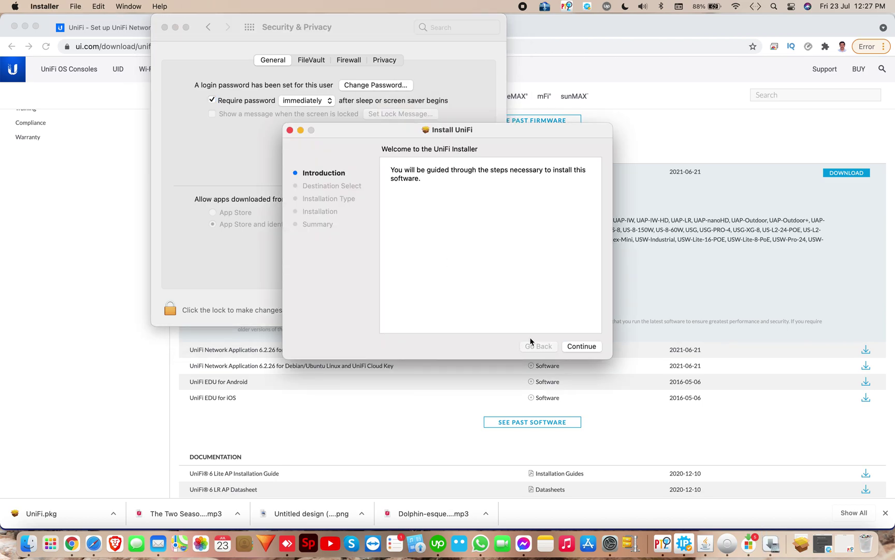
- Step the UniFi installer to Install, cancel the password prompt, then close the installer and Security & Privacy
click(563, 346)
click(580, 346)
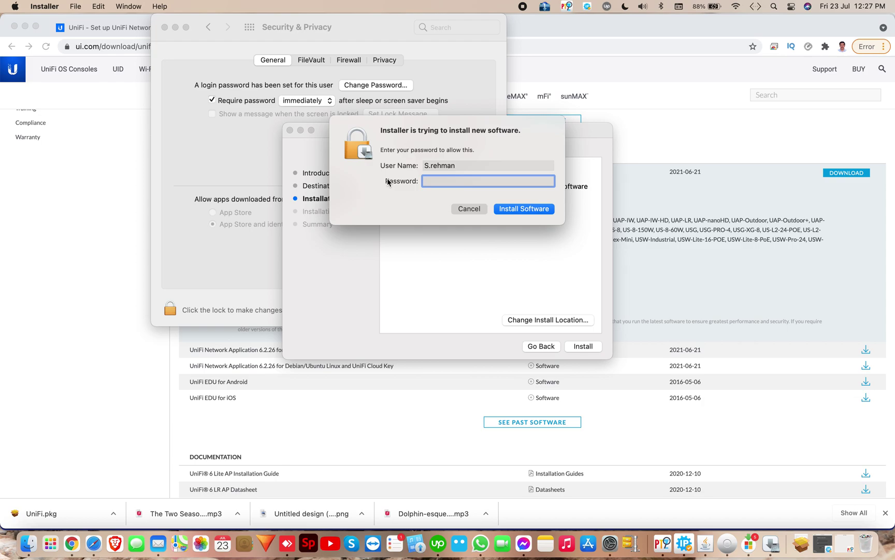
click(468, 209)
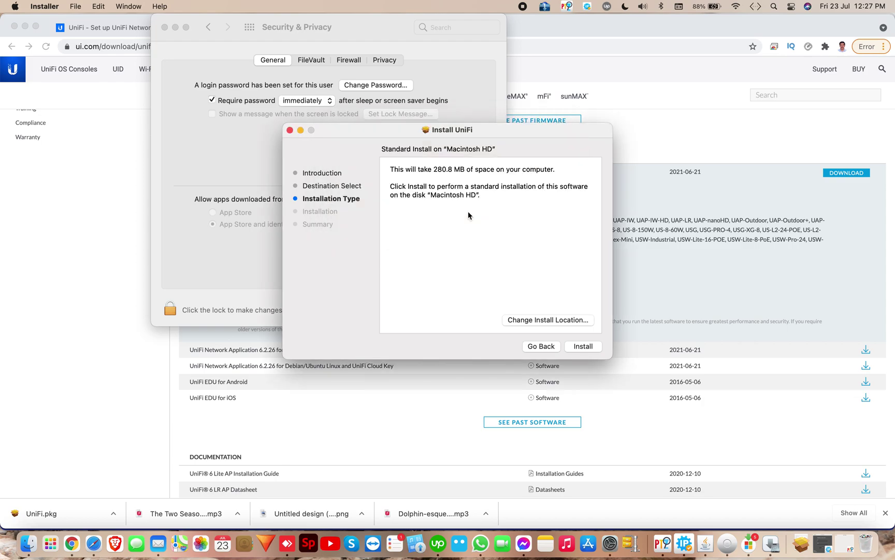
click(541, 352)
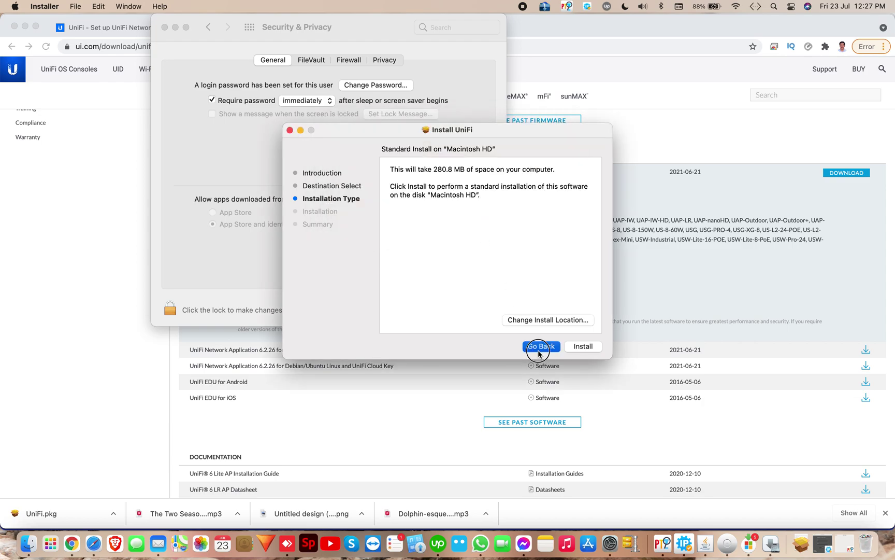
click(290, 130)
click(164, 27)
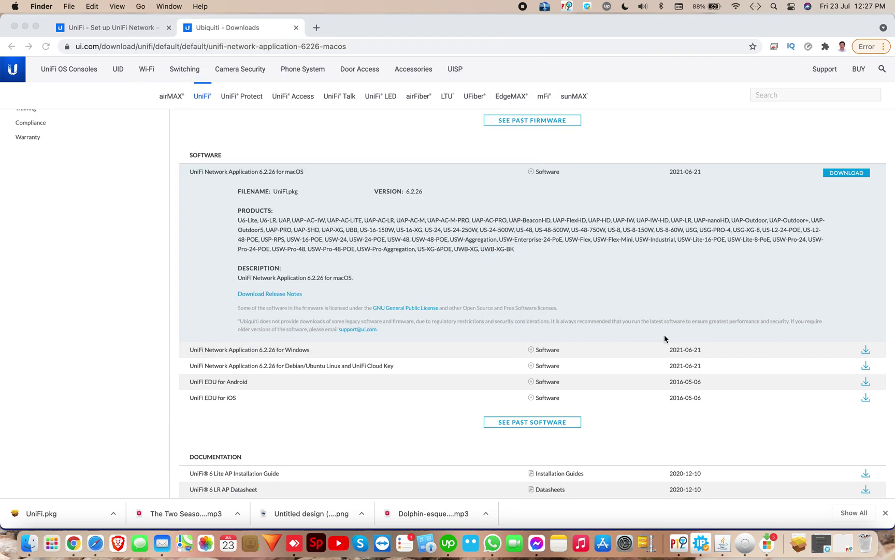
- Launch UniFi Controller from the Dock and move its window lower on screen
click(746, 544)
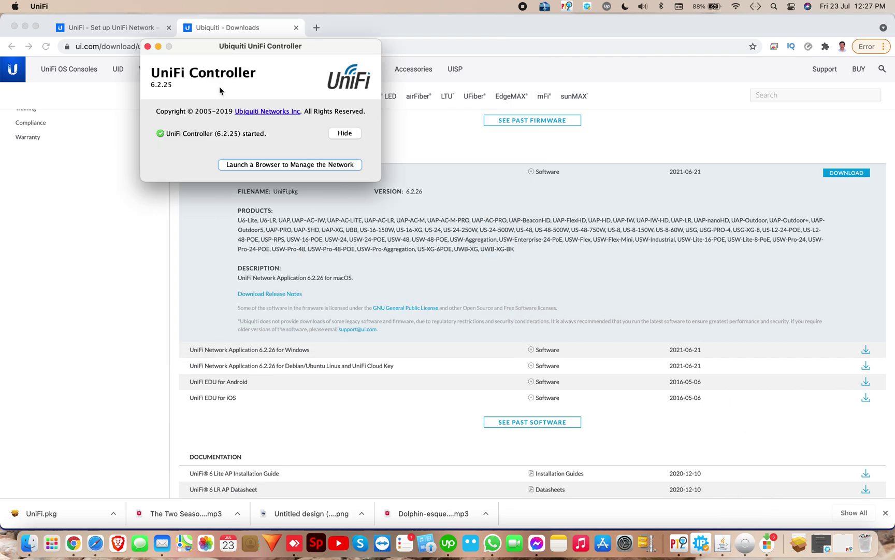
drag(256, 49, 289, 97)
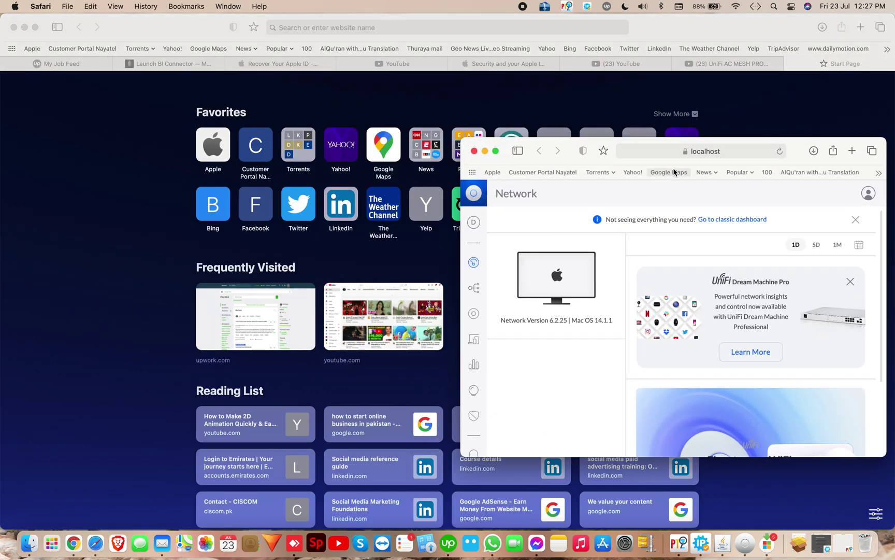
- Make the Safari dashboard full screen, check the localhost address, and show the Topology page
click(496, 151)
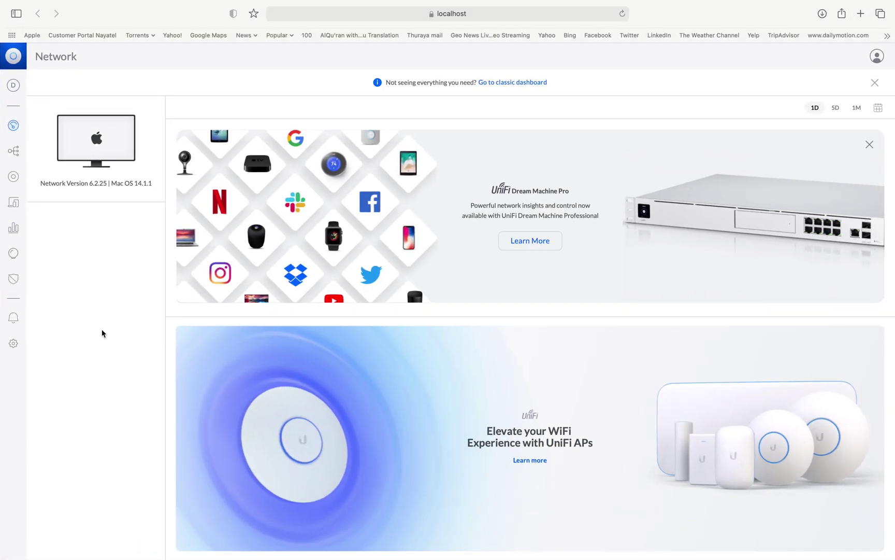
click(182, 18)
click(471, 14)
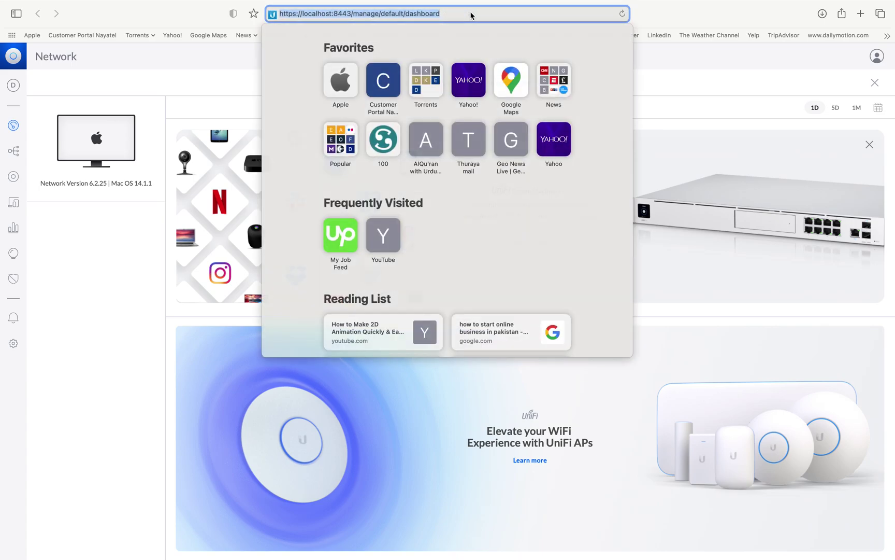
click(116, 277)
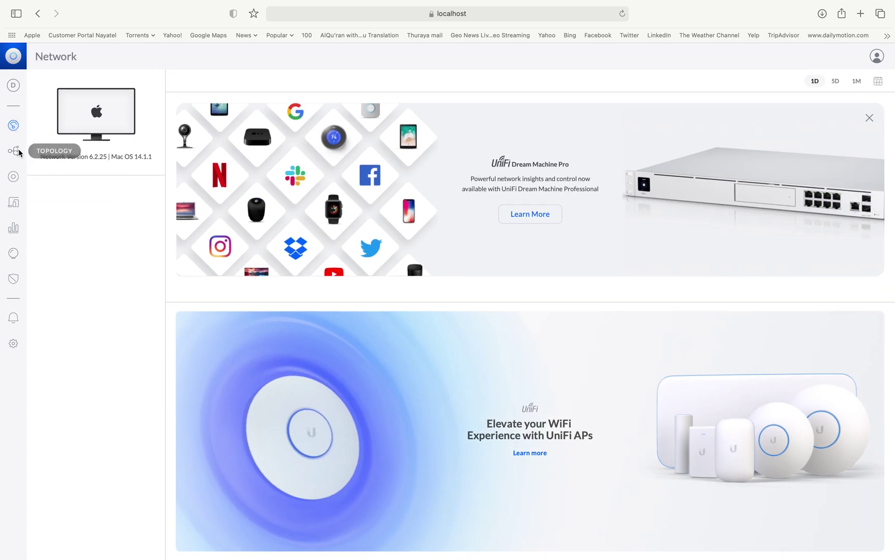
click(19, 153)
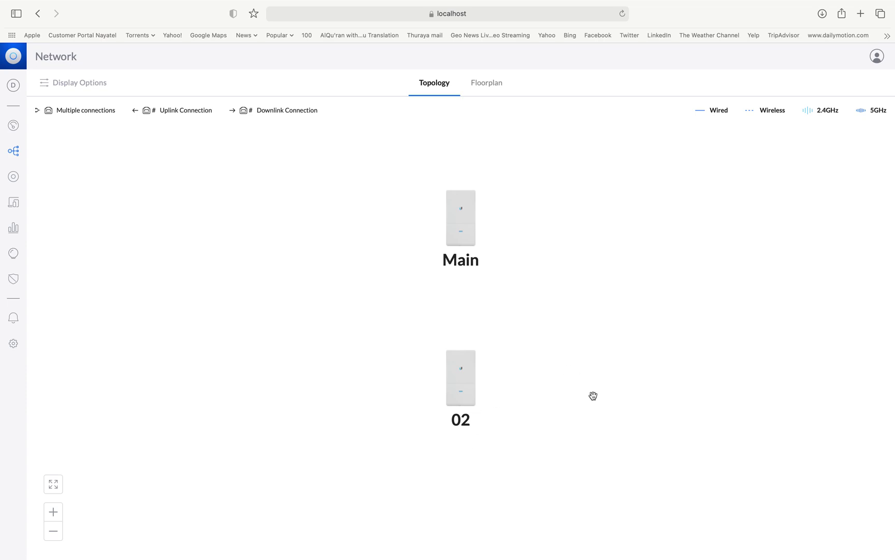
- View the Floorplan page, return to Topology, then list the UniFi devices 02 and Main
click(491, 85)
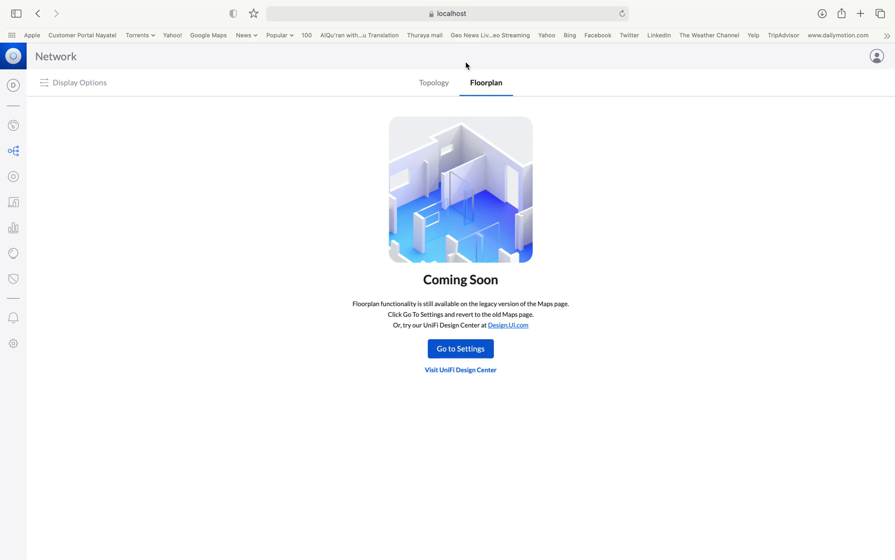
click(438, 86)
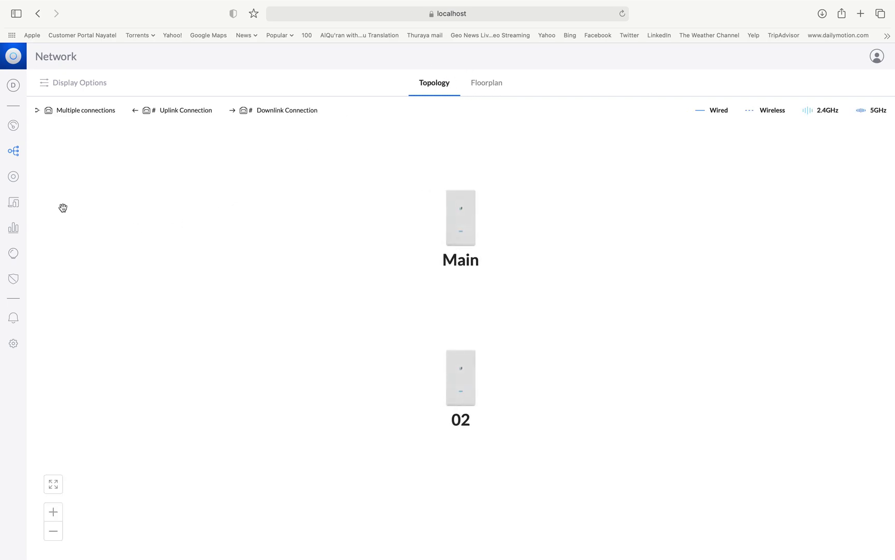
click(13, 179)
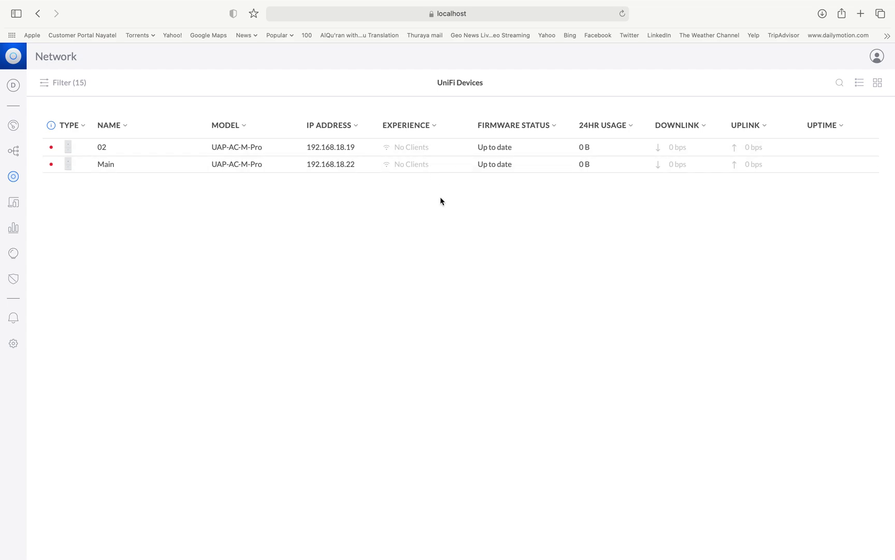
- Browse the Clients, Settings and Alerts pages, then open access point Main's details from UniFi Devices
click(13, 206)
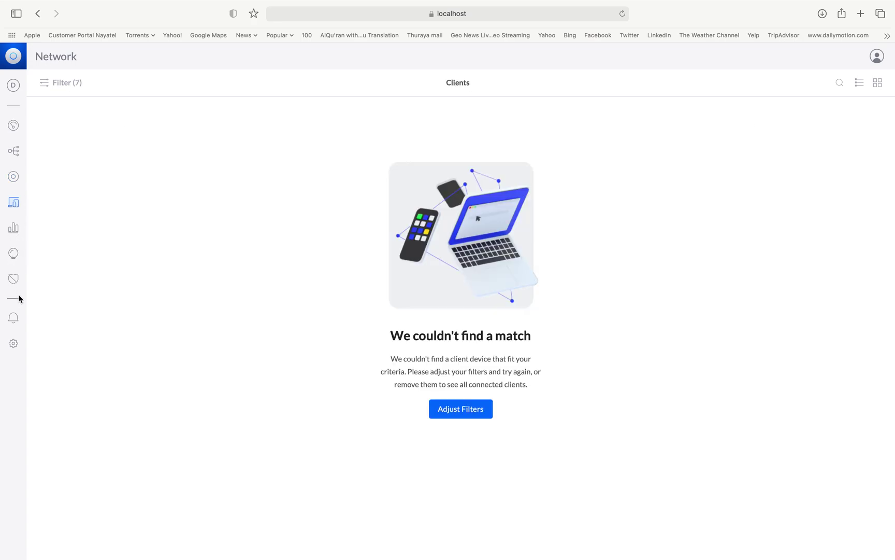
click(15, 345)
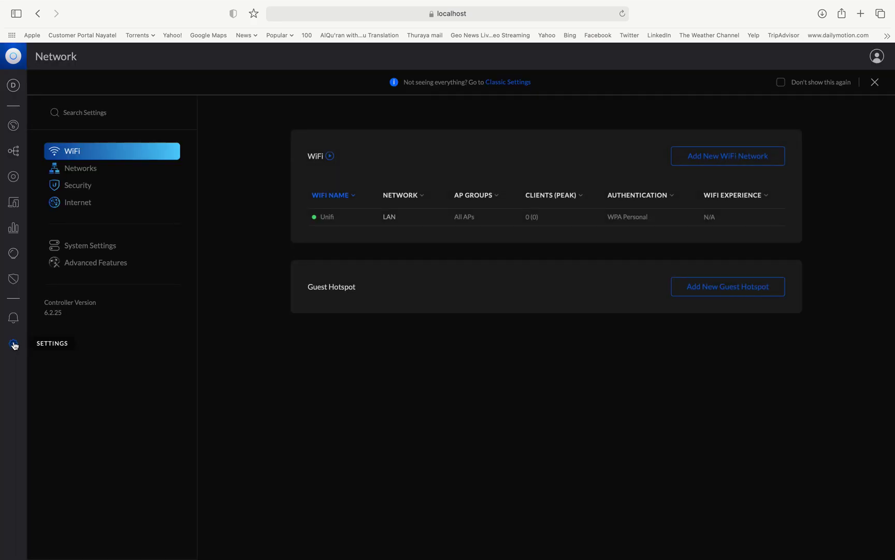
click(13, 318)
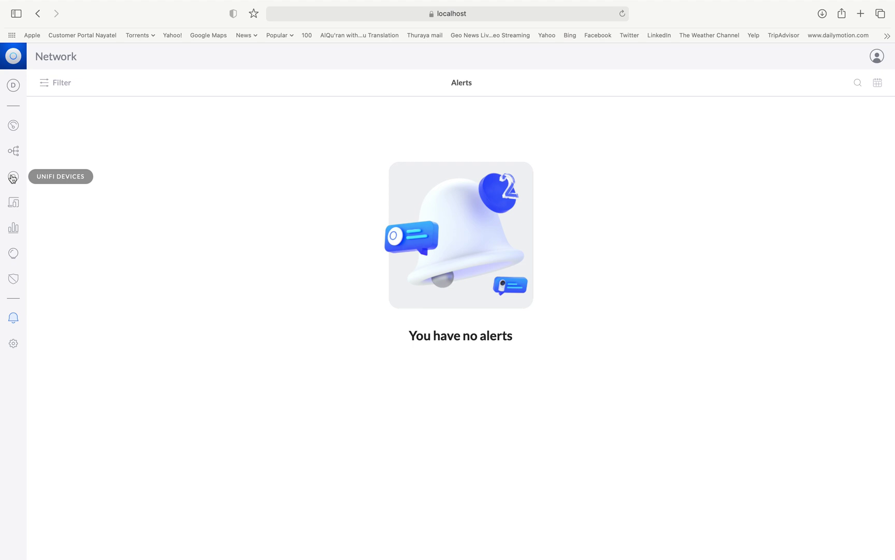
click(12, 178)
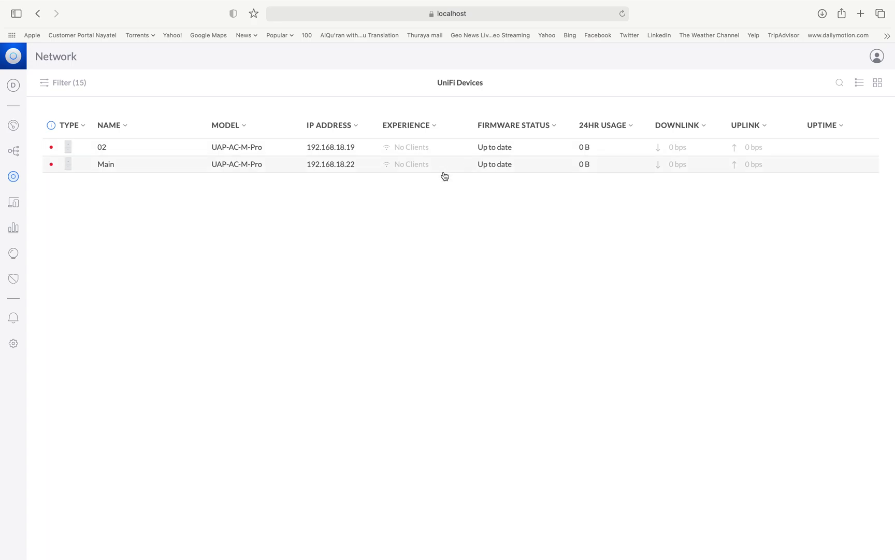
click(510, 167)
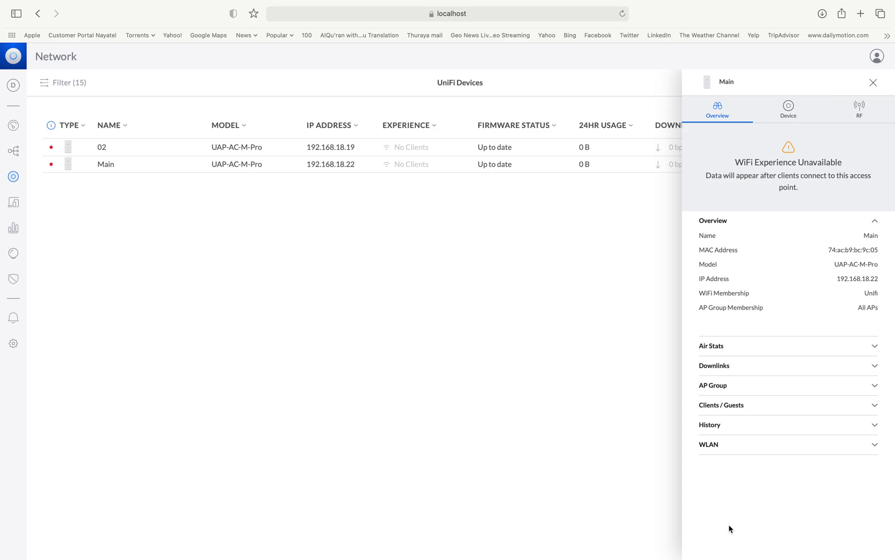
- Expand Main's Air Stats, Overview, Downlinks and History sections in the Overview tab
click(740, 346)
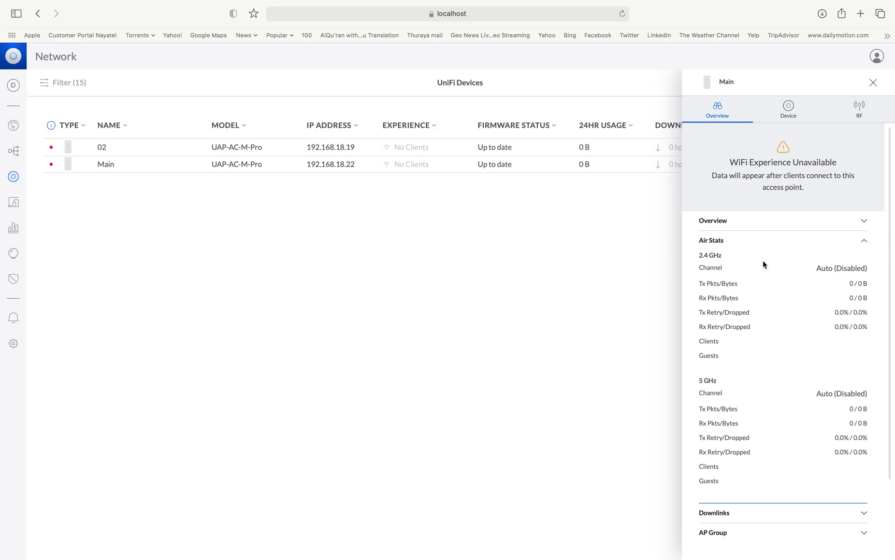
click(715, 222)
click(735, 365)
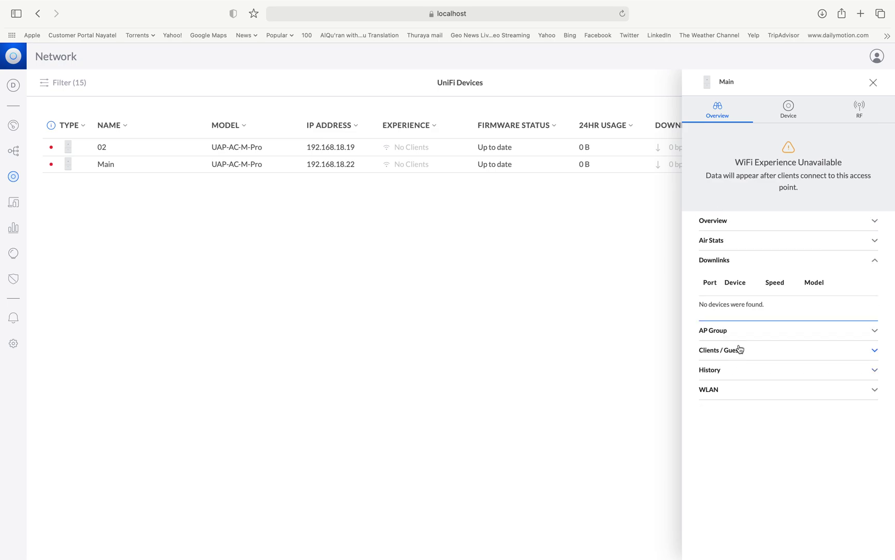
click(734, 376)
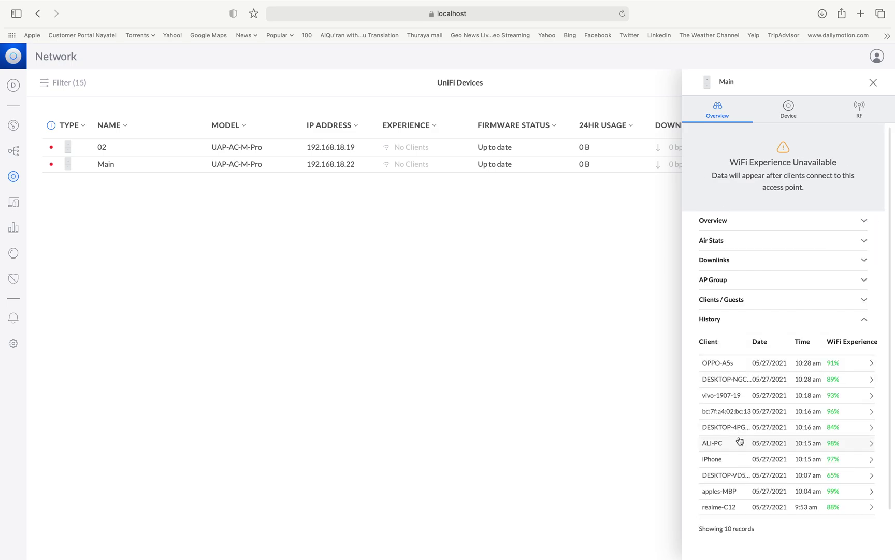
- Review the ten recent client connections with WiFi experience, then bring up Main's Device settings
scroll(739, 439, down, 1)
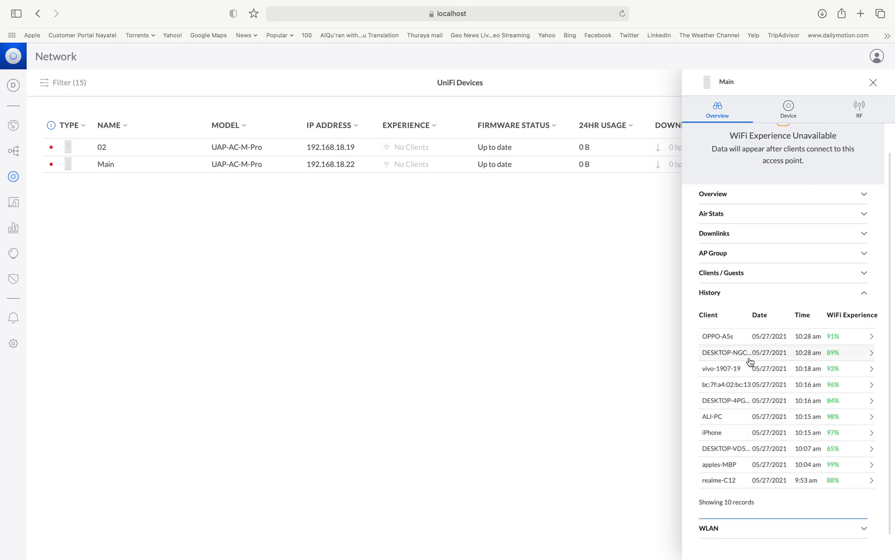
scroll(743, 486, up, 1)
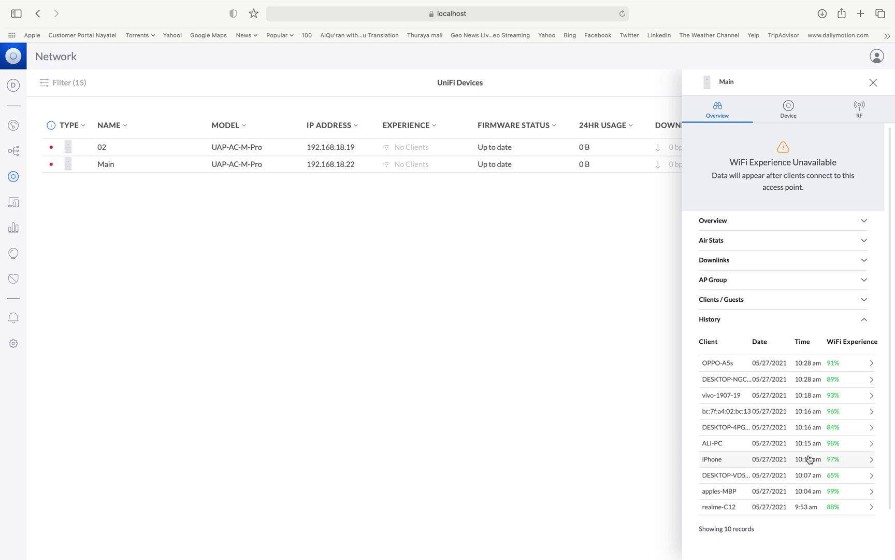
scroll(762, 510, down, 1)
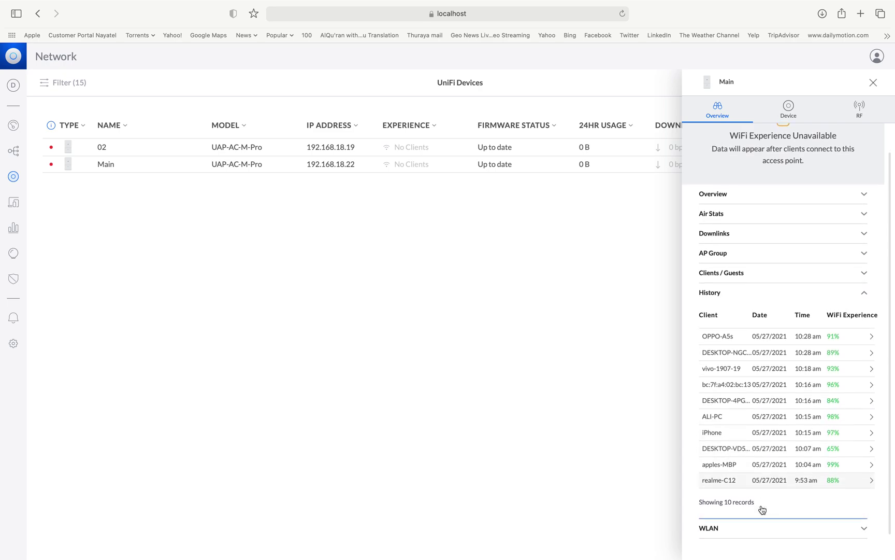
click(788, 110)
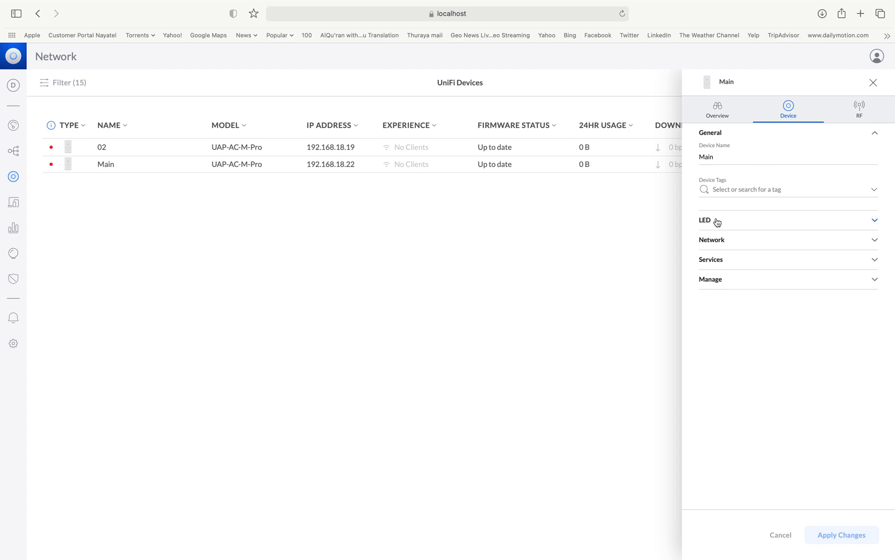
- Expand LED and Network, try Static IP for Configure IP, then cancel to keep DHCP
click(787, 225)
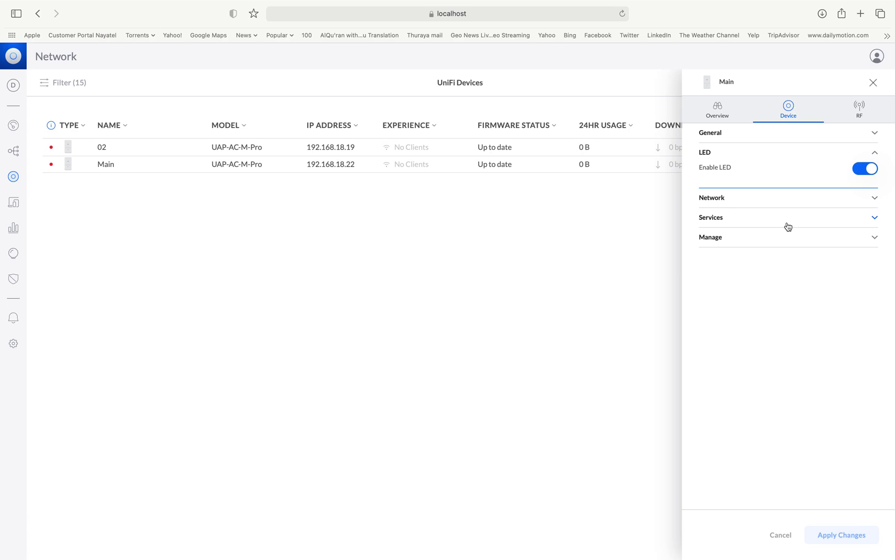
click(777, 197)
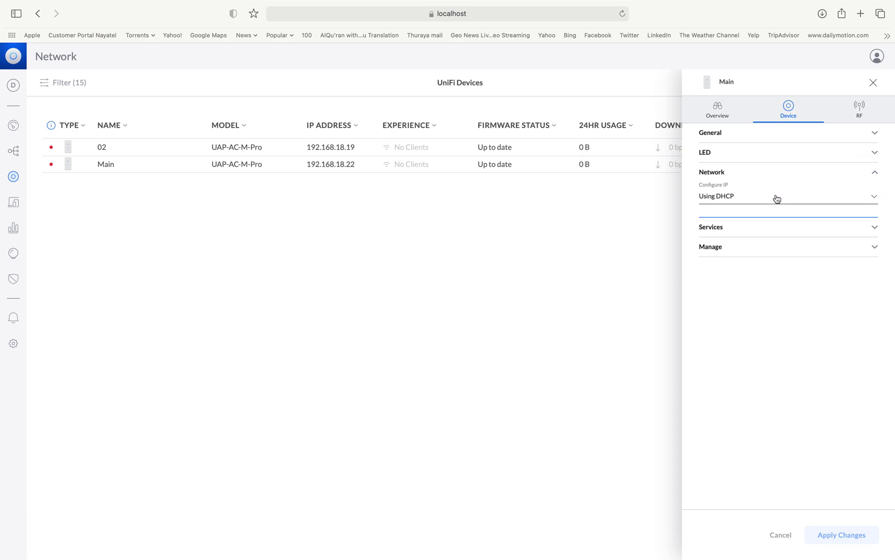
click(712, 201)
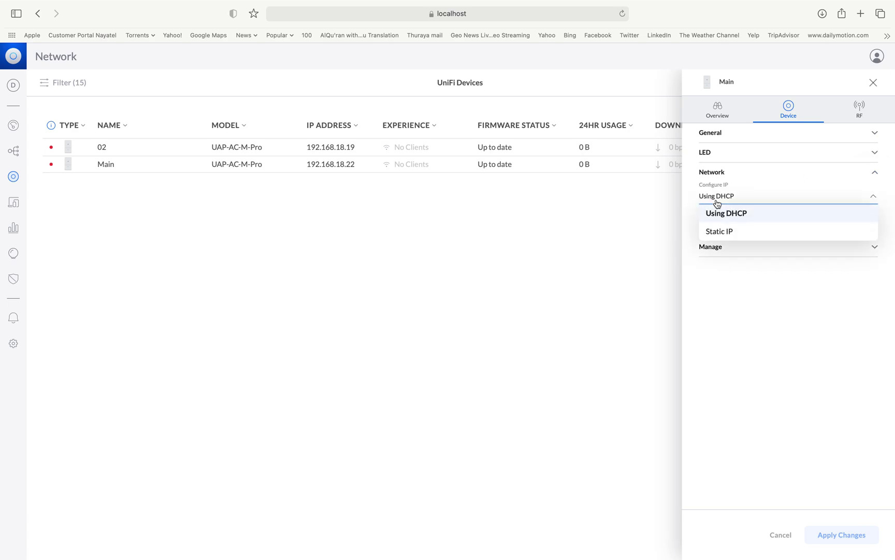
click(719, 237)
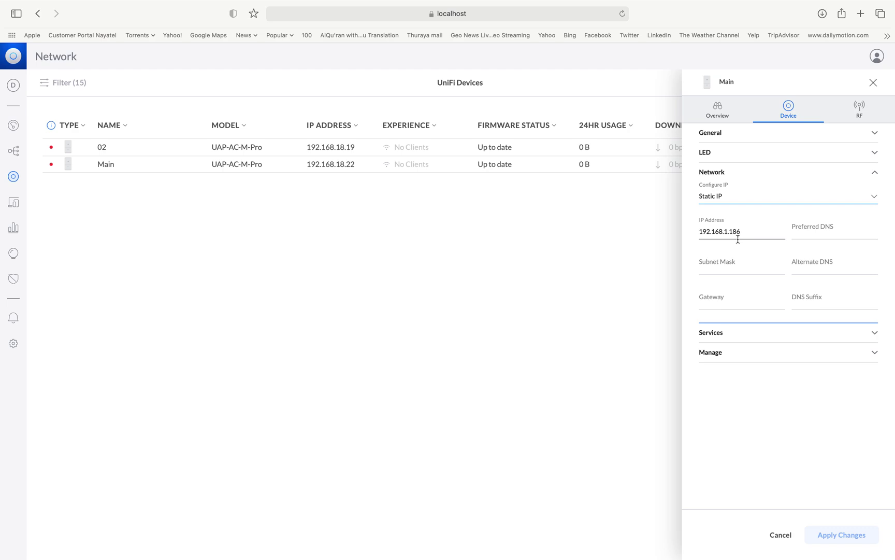
click(755, 203)
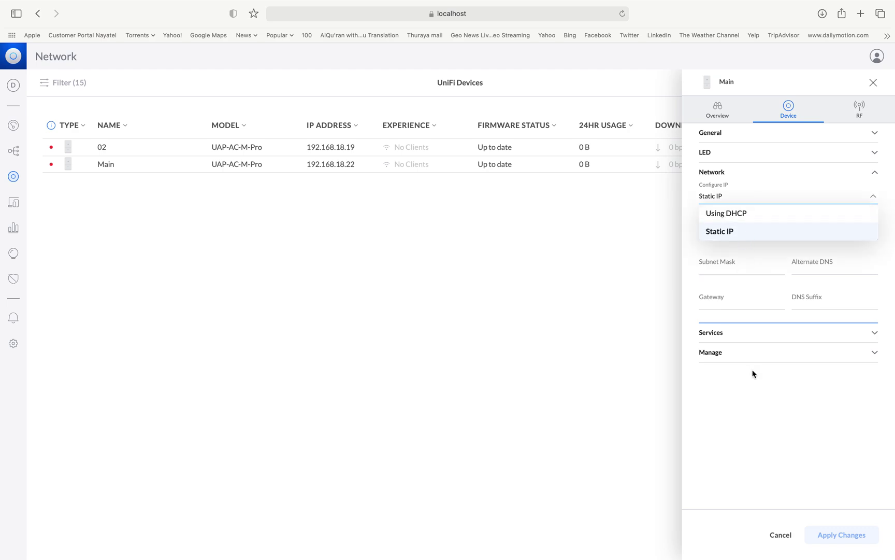
click(784, 428)
click(785, 537)
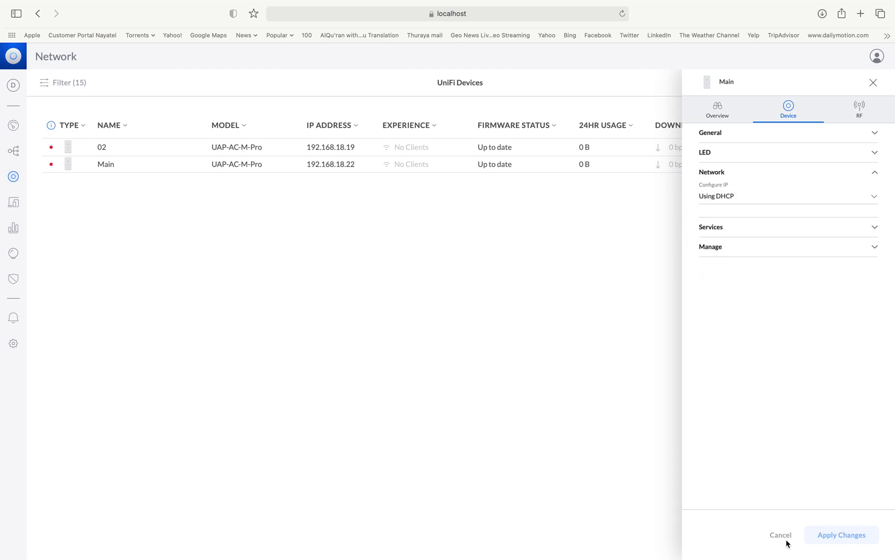
- Expand Main's Services and Manage sections showing Locate, Restart, Copy Configuration and Custom Upgrade
click(732, 233)
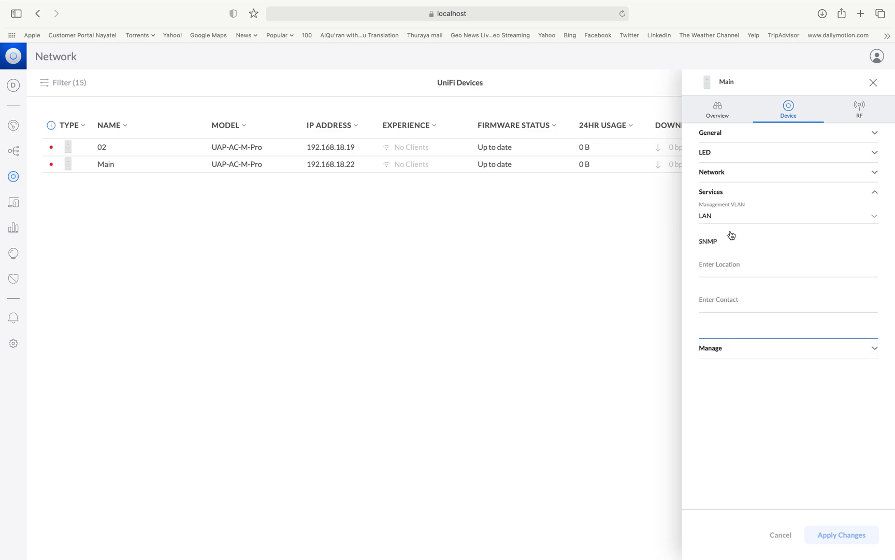
click(736, 348)
scroll(731, 440, down, 10)
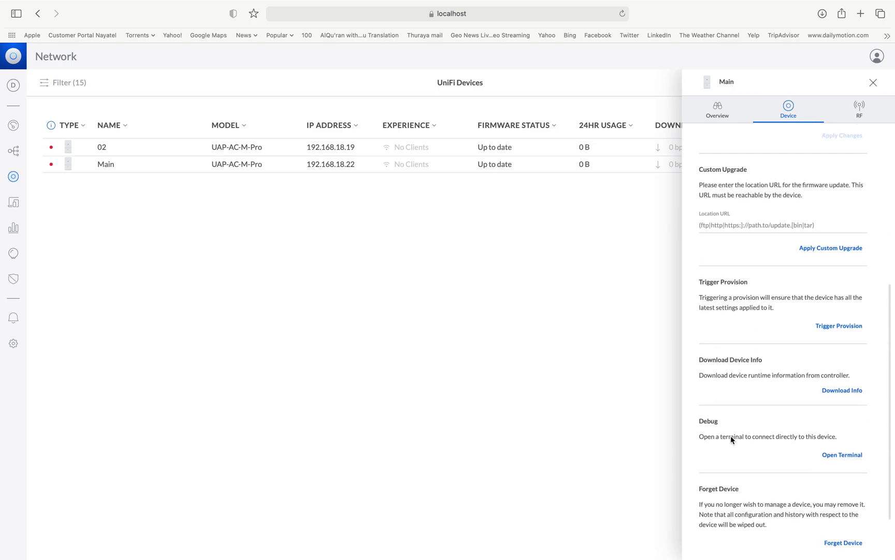
scroll(732, 440, up, 10)
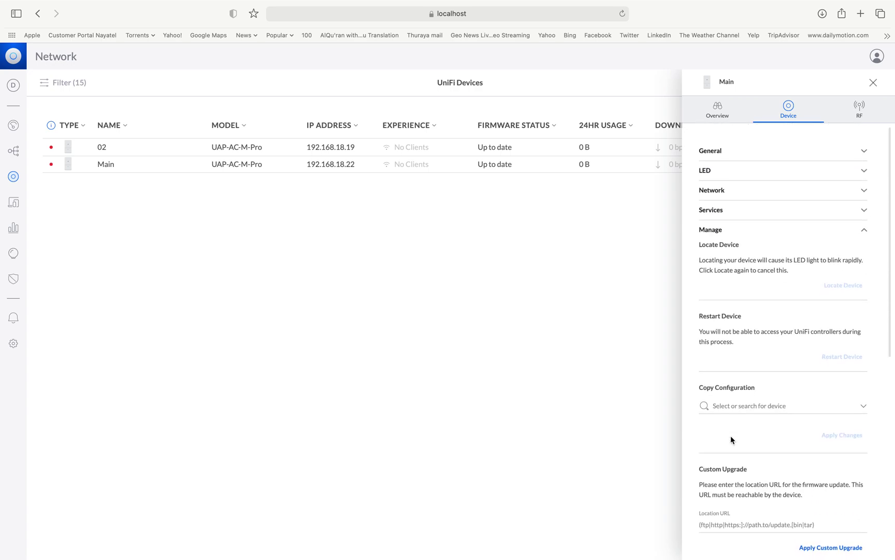
- In Main's RF settings, disable meshing, apply with Band Steering Off, then re-enable meshing in Auto mode
click(859, 109)
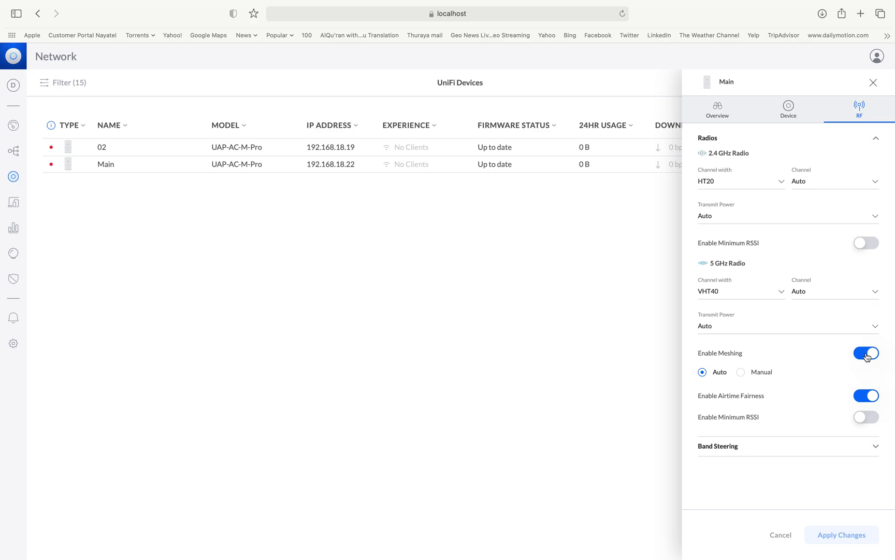
click(867, 357)
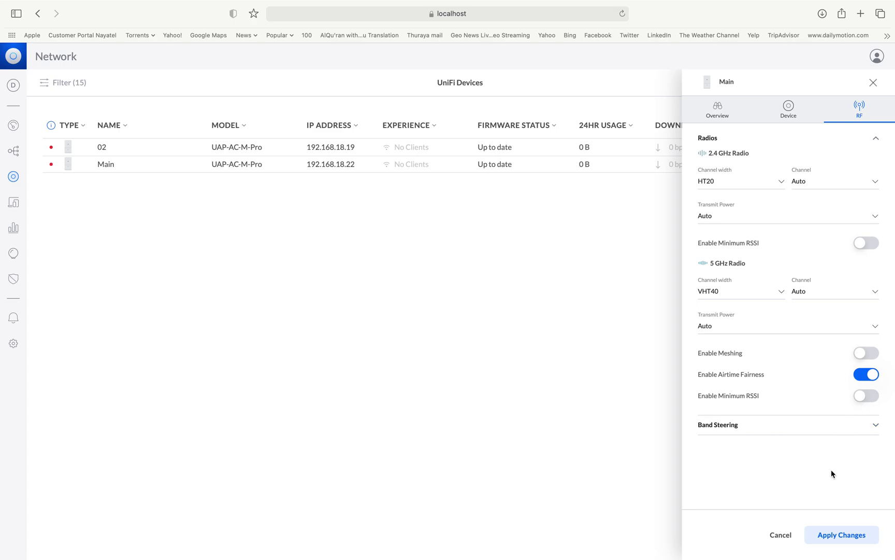
click(772, 426)
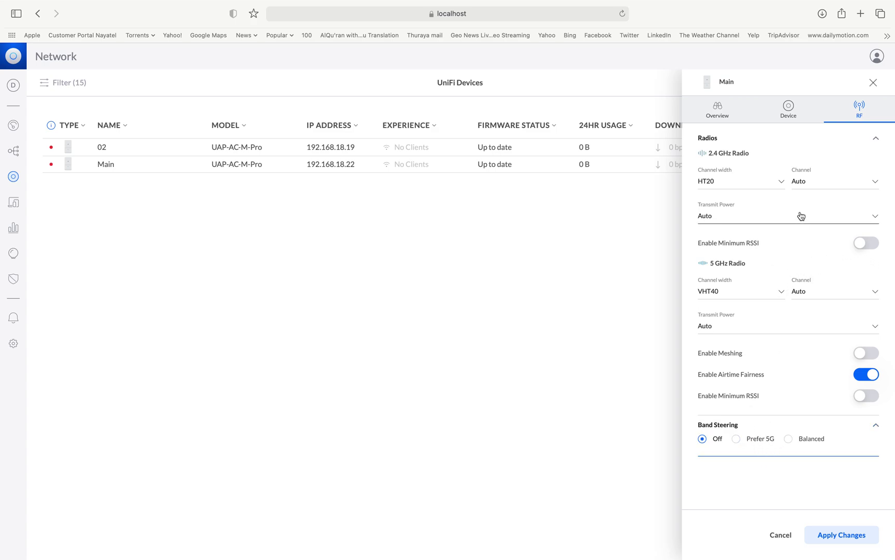
click(839, 539)
click(868, 357)
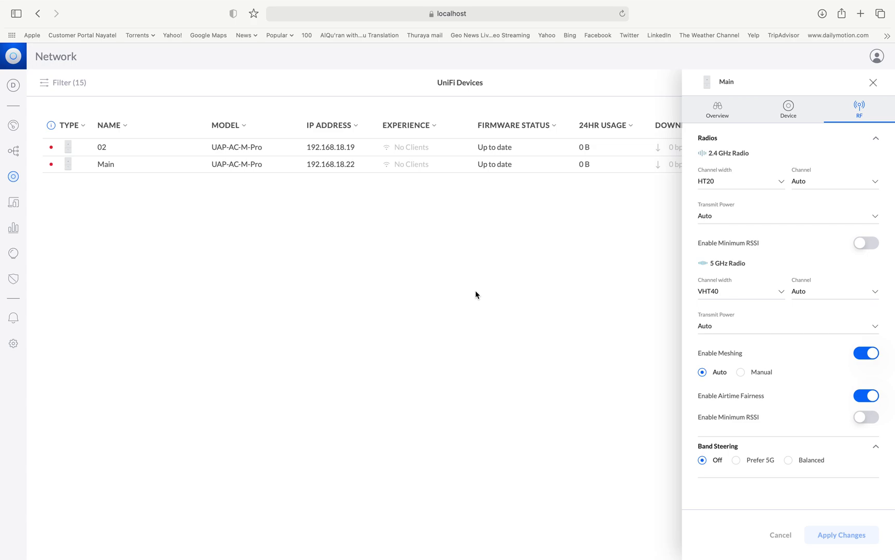
mouse_move(531, 5)
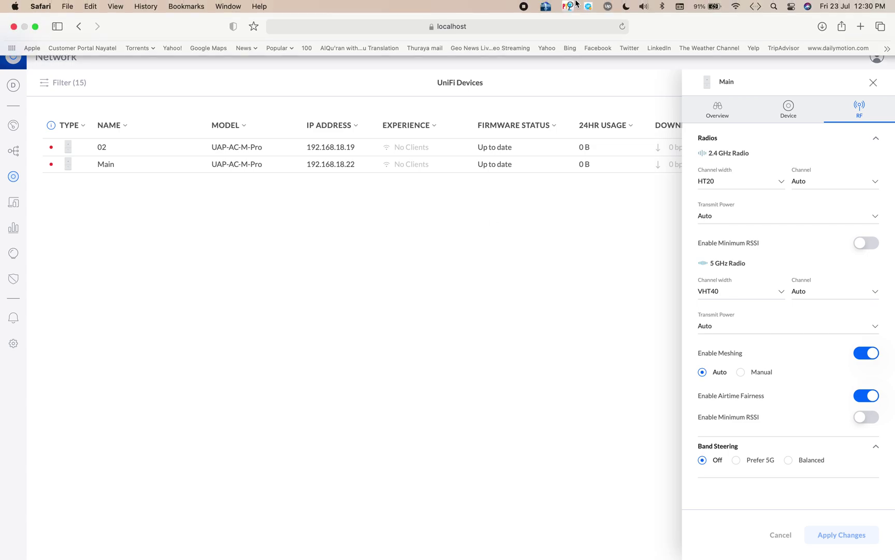